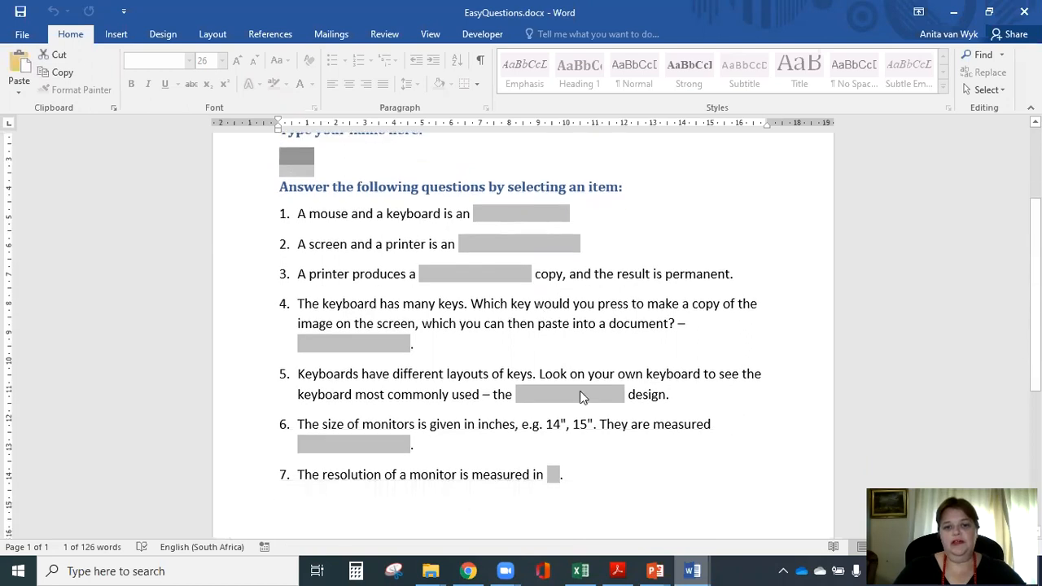
Look through the answer choices offered in the selection fields of questions 5, 3, 2 and 1.
left_click(568, 392)
left_click(494, 268)
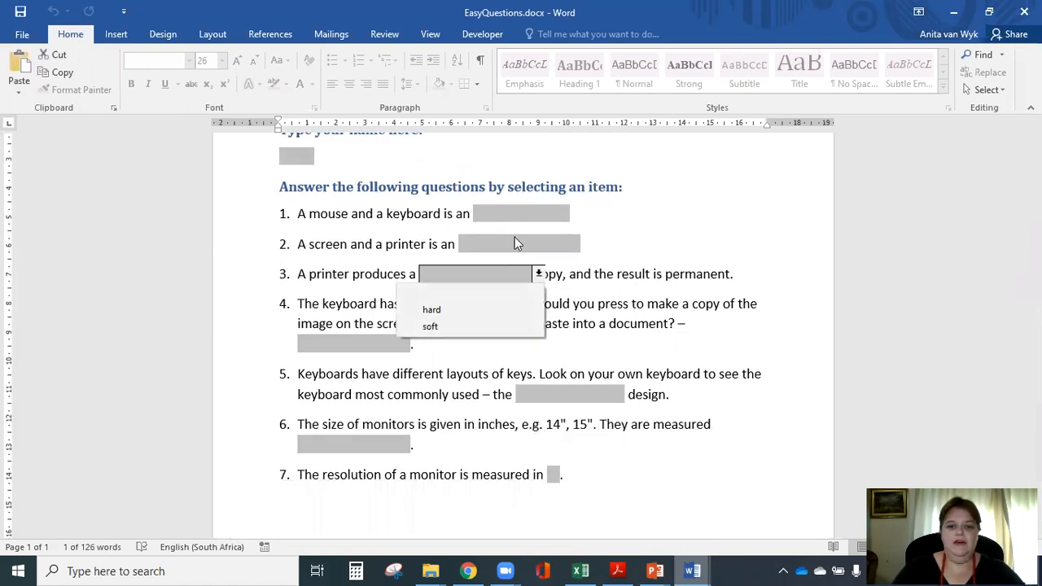
left_click(513, 243)
left_click(529, 216)
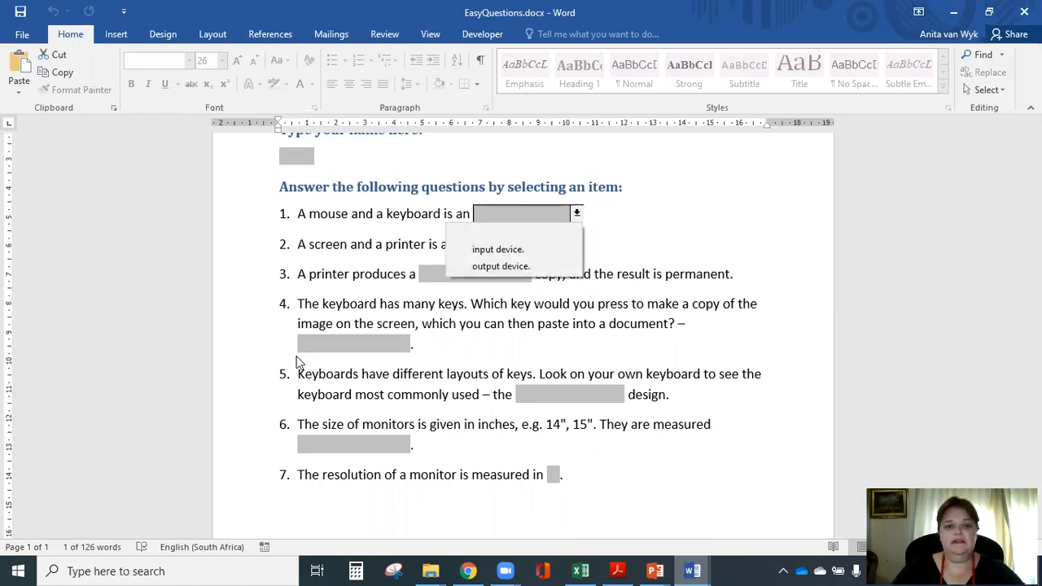
Fill in the respondent's title and surname in the field under "Type your name here:".
left_click(293, 160)
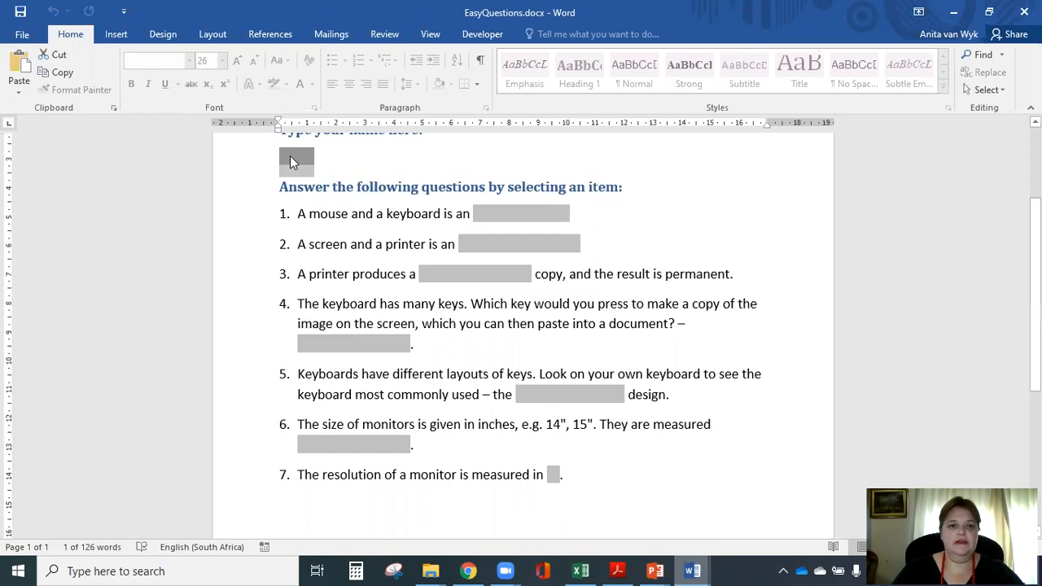
scroll(343, 211, "up", 1)
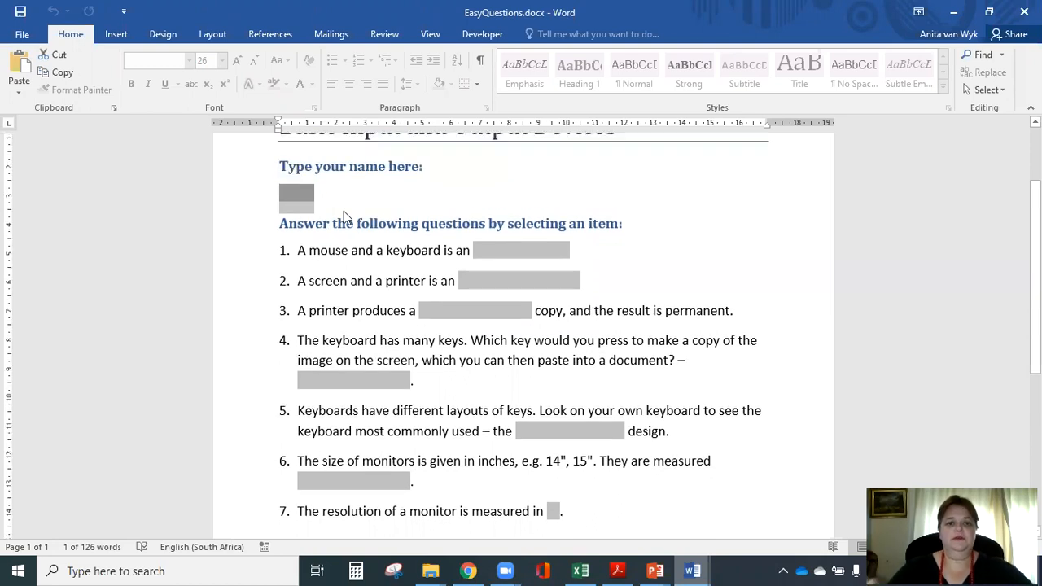
type("Mis")
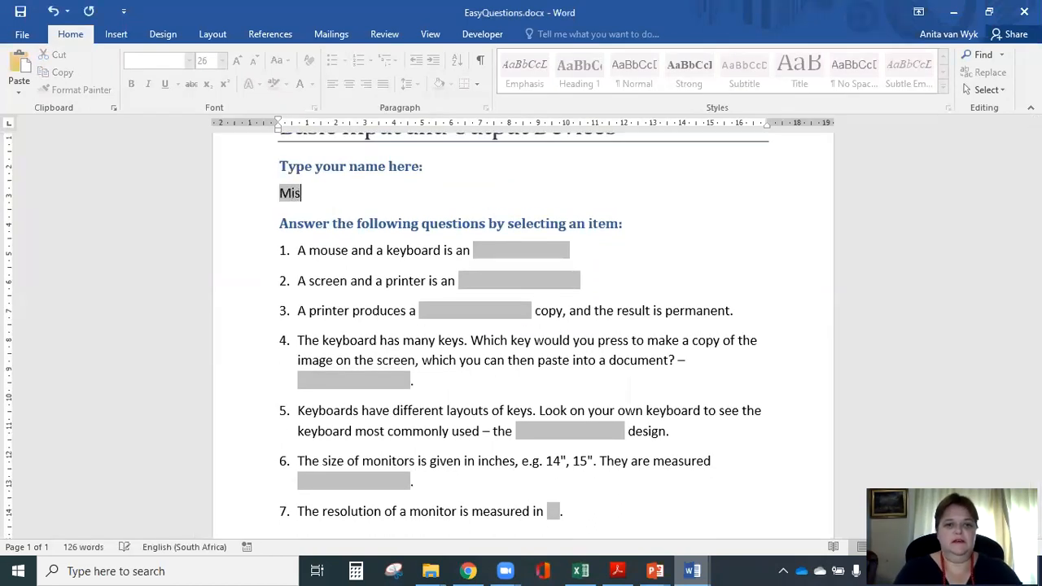
type("s van Wyk")
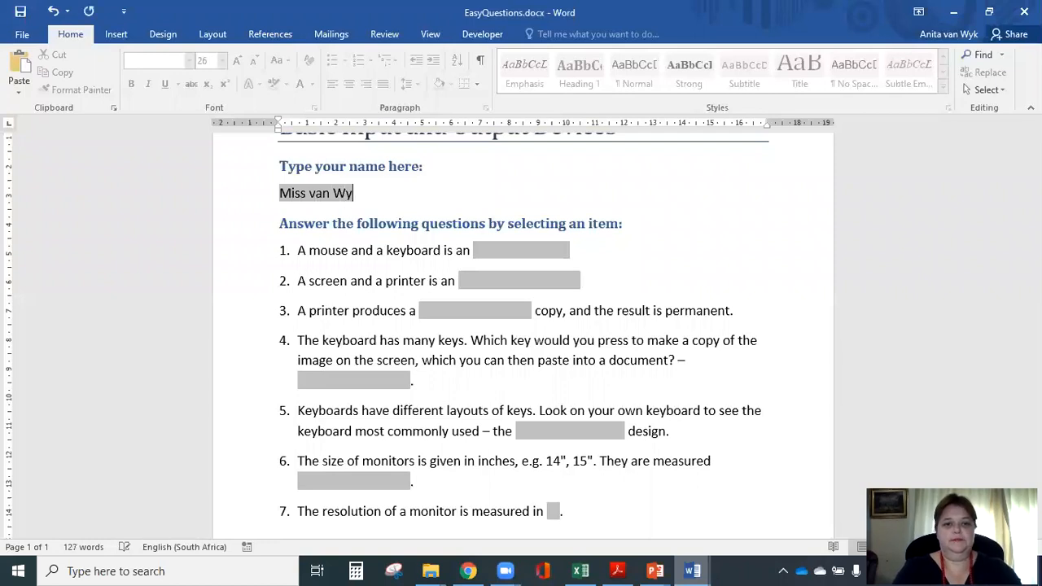
Answer question 1 with "input device.", question 2 with "output device." and question 3 with "hard".
left_click(531, 250)
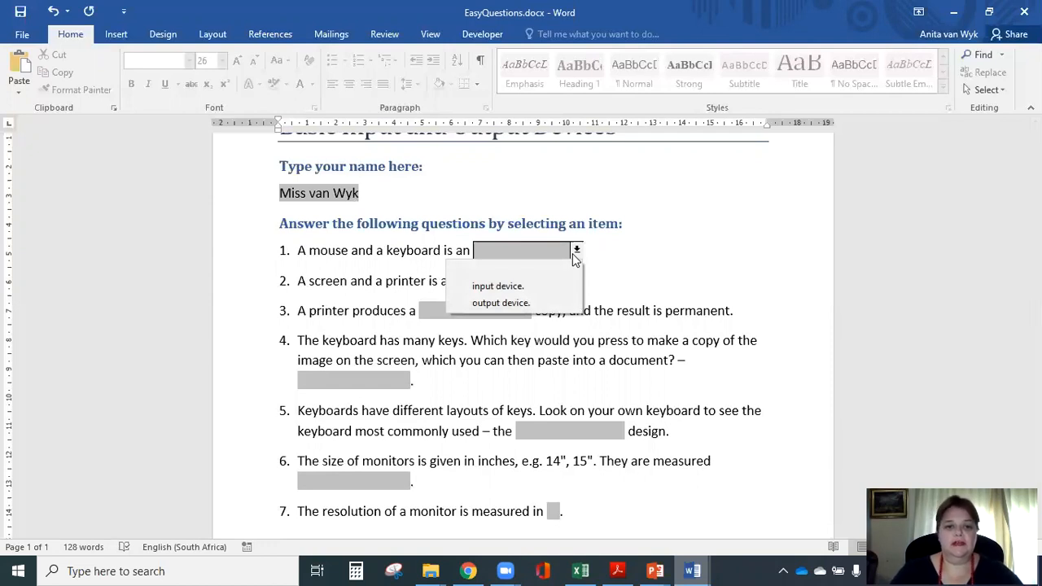
left_click(520, 291)
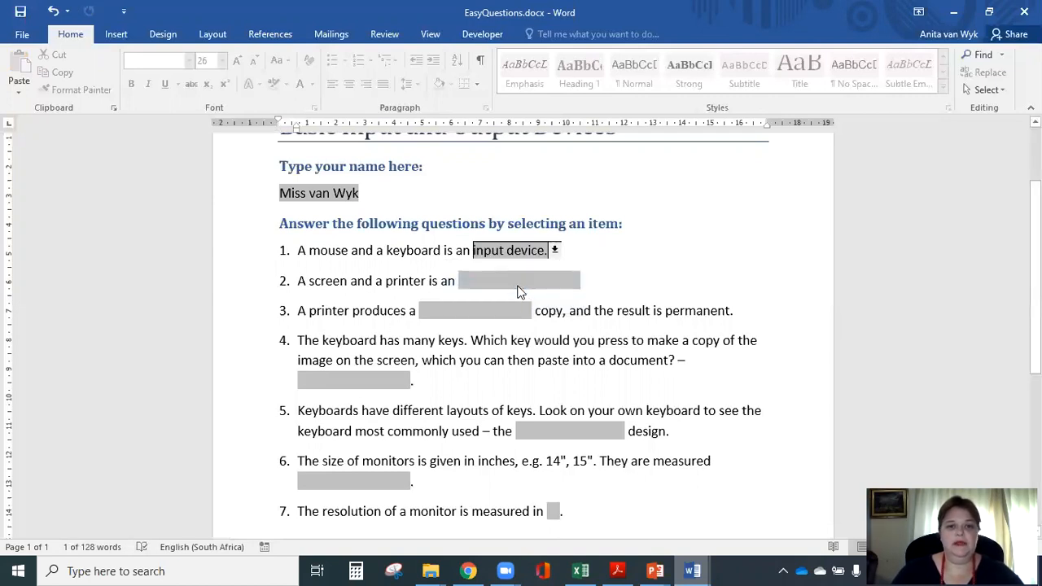
left_click(488, 284)
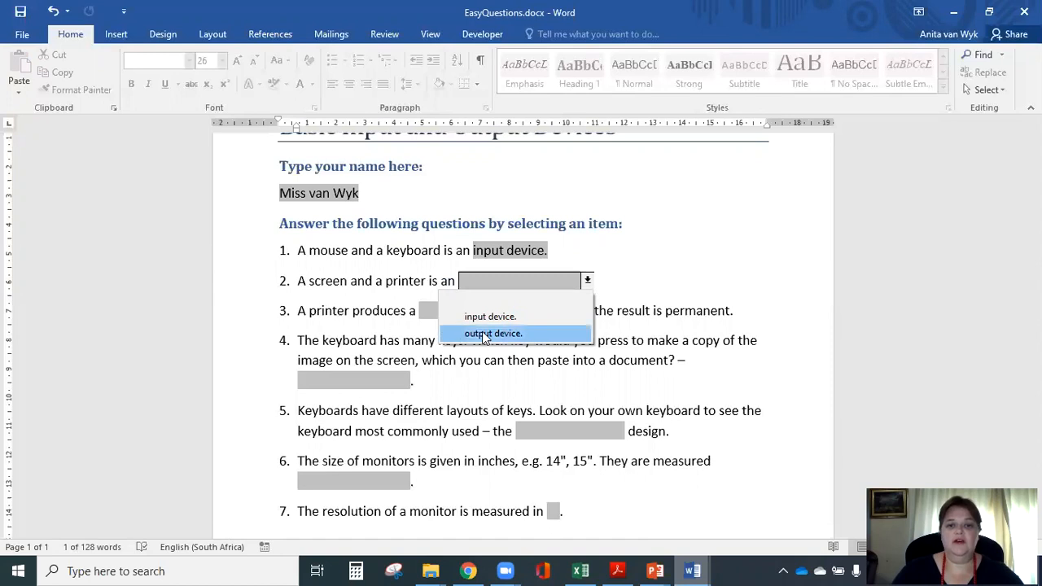
left_click(489, 334)
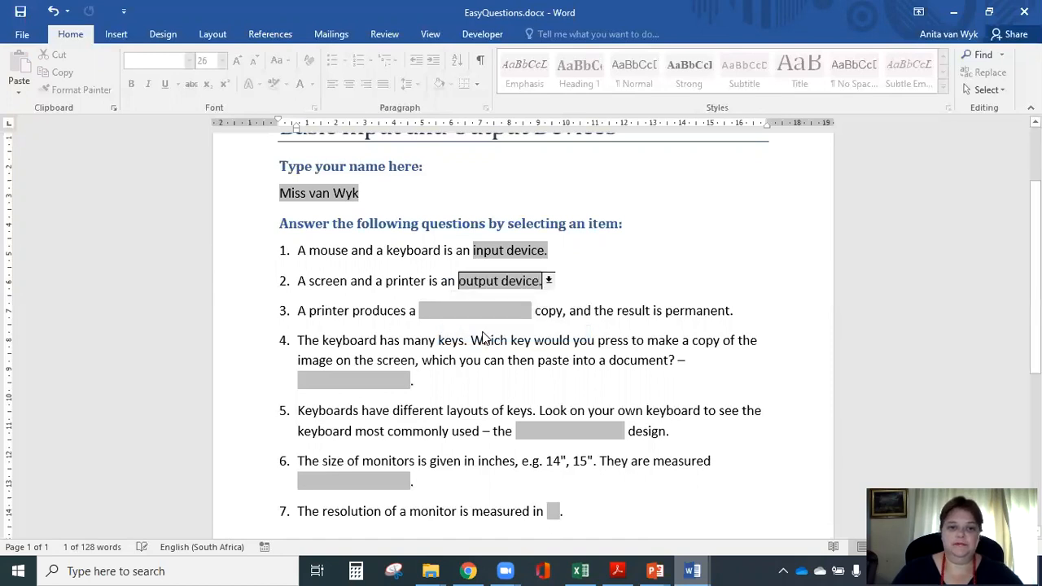
left_click(520, 314)
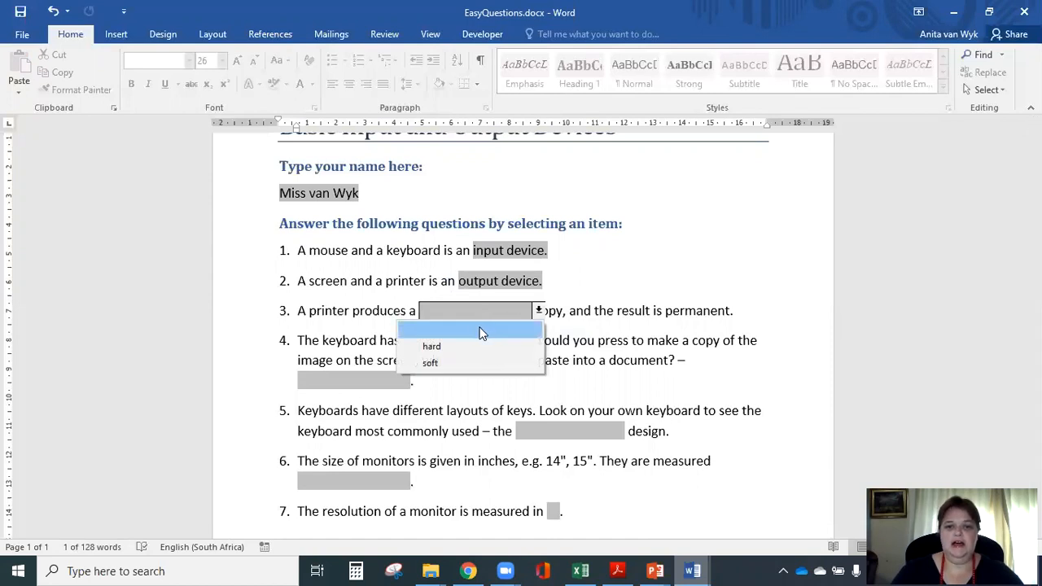
left_click(460, 348)
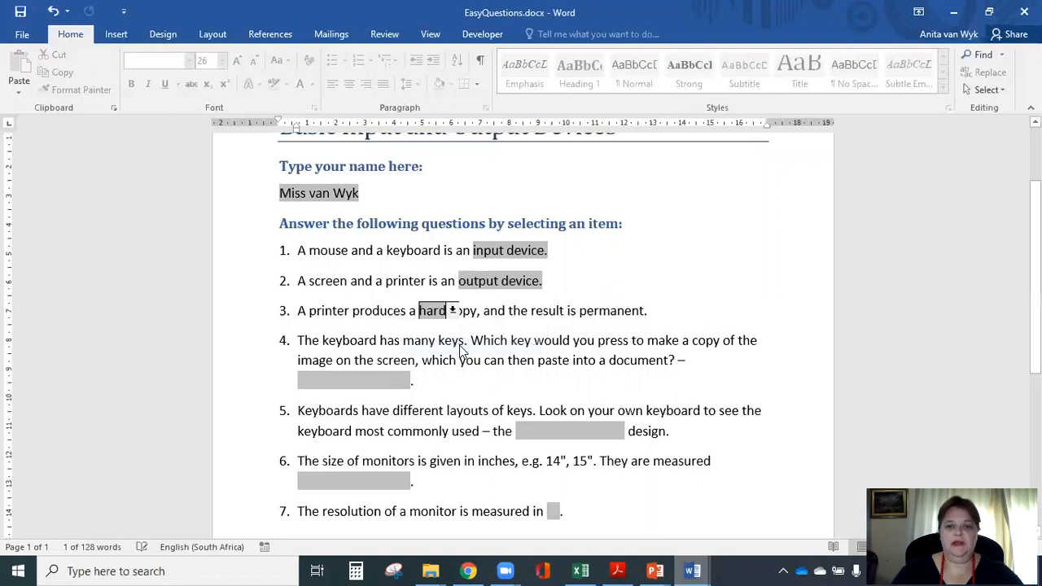
Answer question 4 with "Print Screen" and question 5 with "QWERTY".
key("Tab")
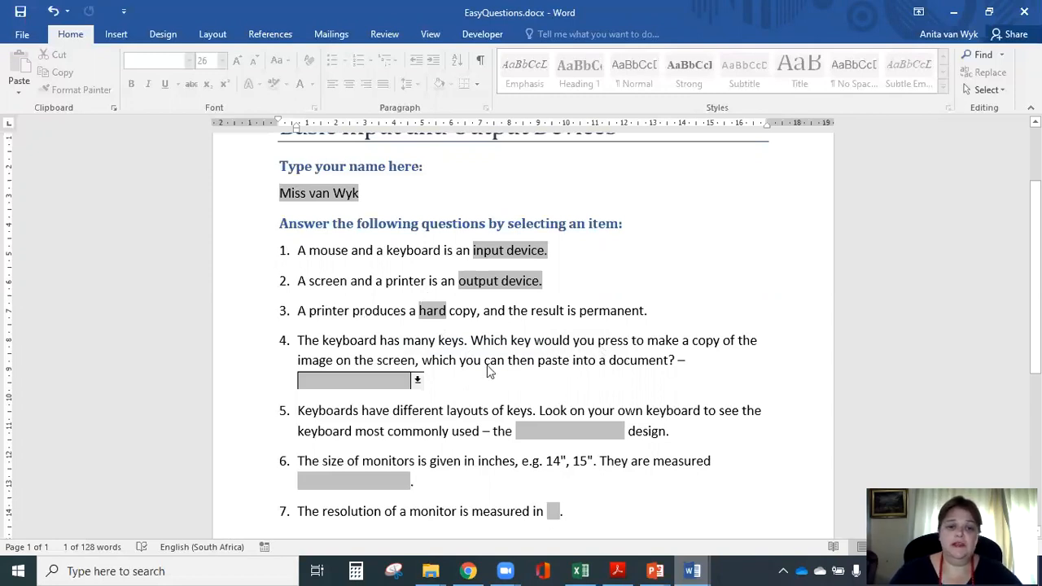
left_click(418, 382)
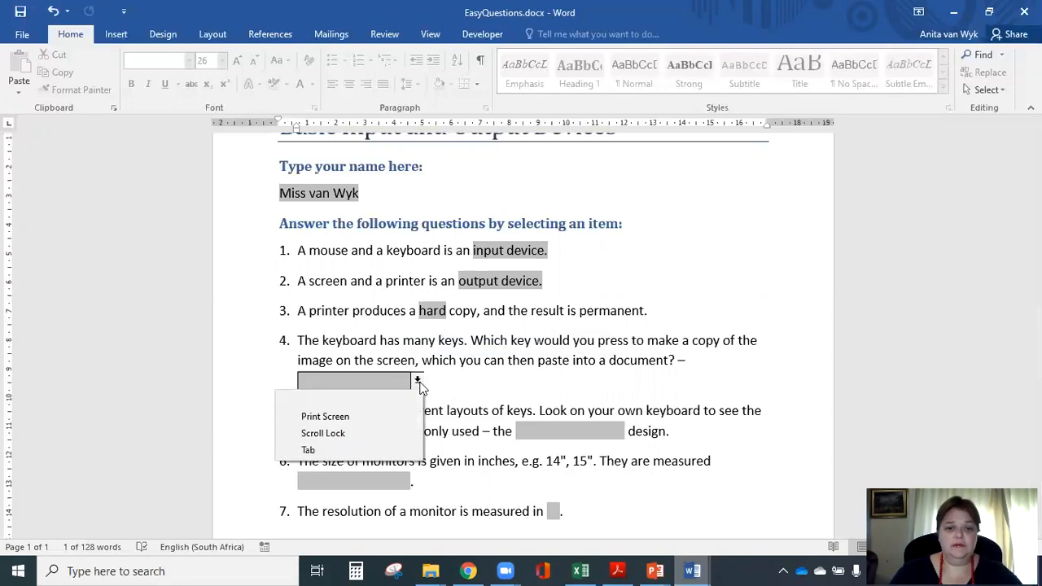
left_click(331, 418)
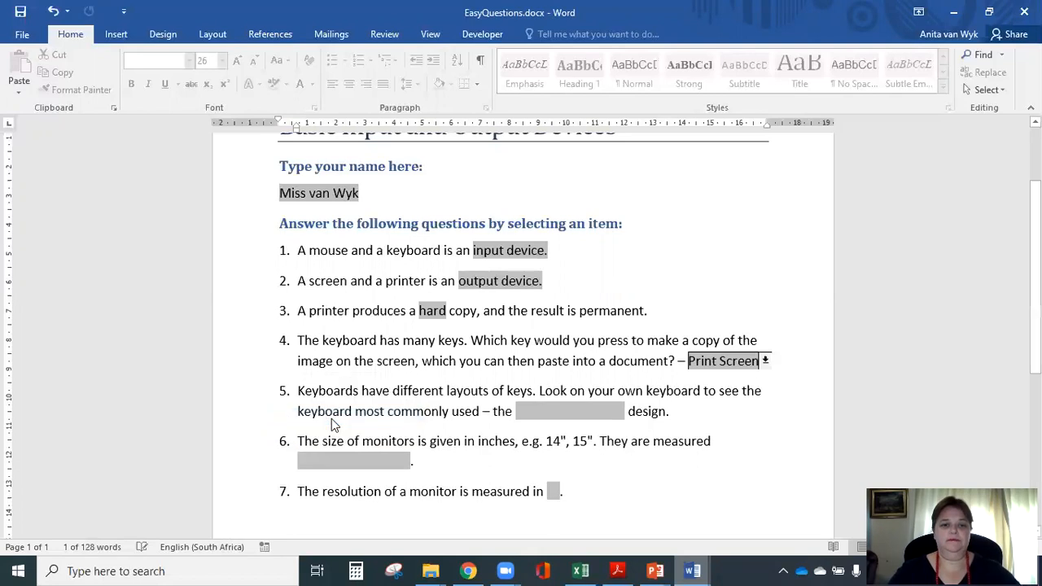
left_click(616, 408)
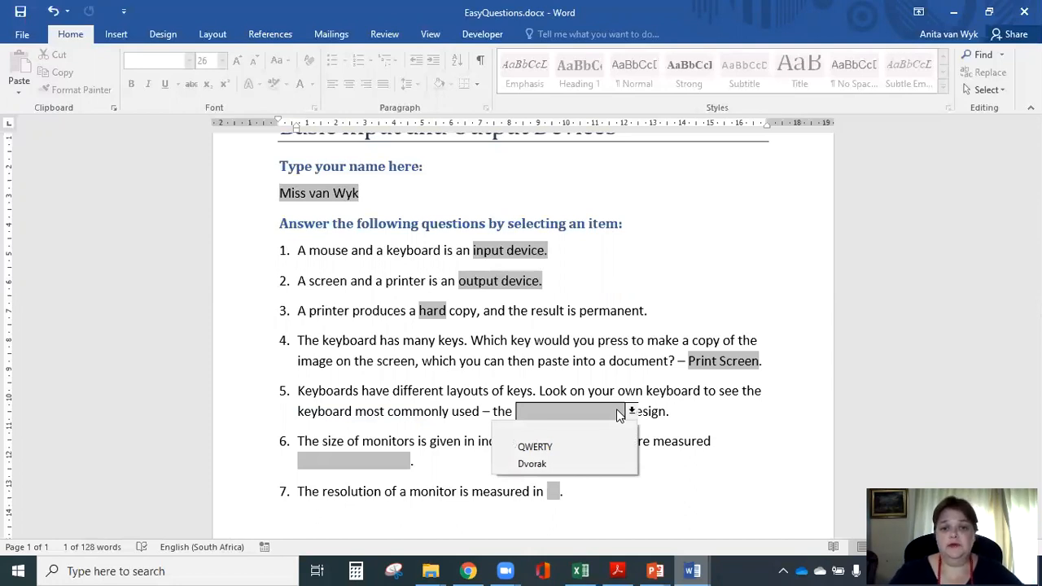
left_click(559, 447)
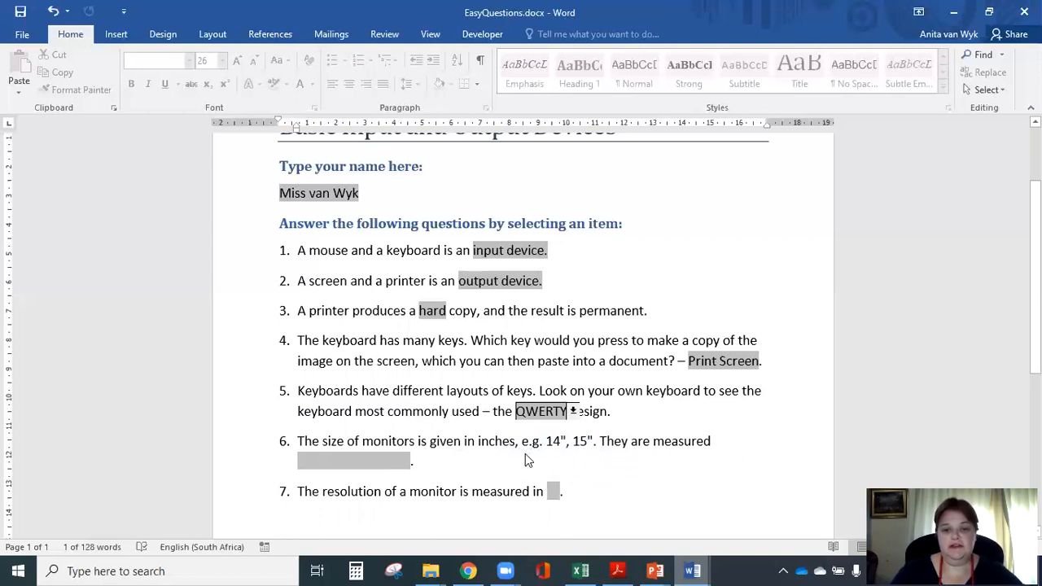
Answer question 6 with "diagonally from corner to corner" and question 7 with "pixels.".
left_click(405, 463)
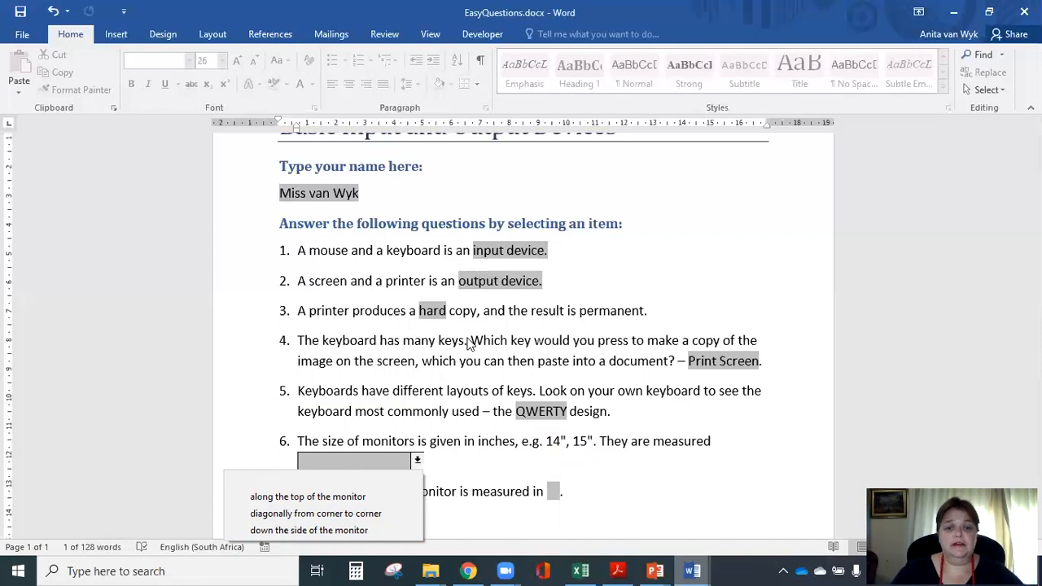
left_click(374, 514)
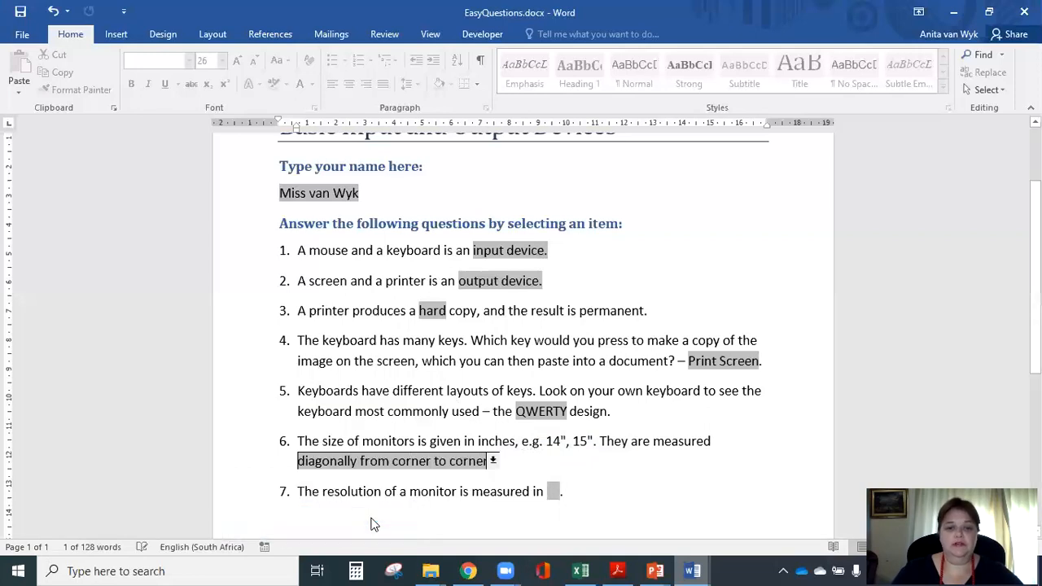
left_click(557, 492)
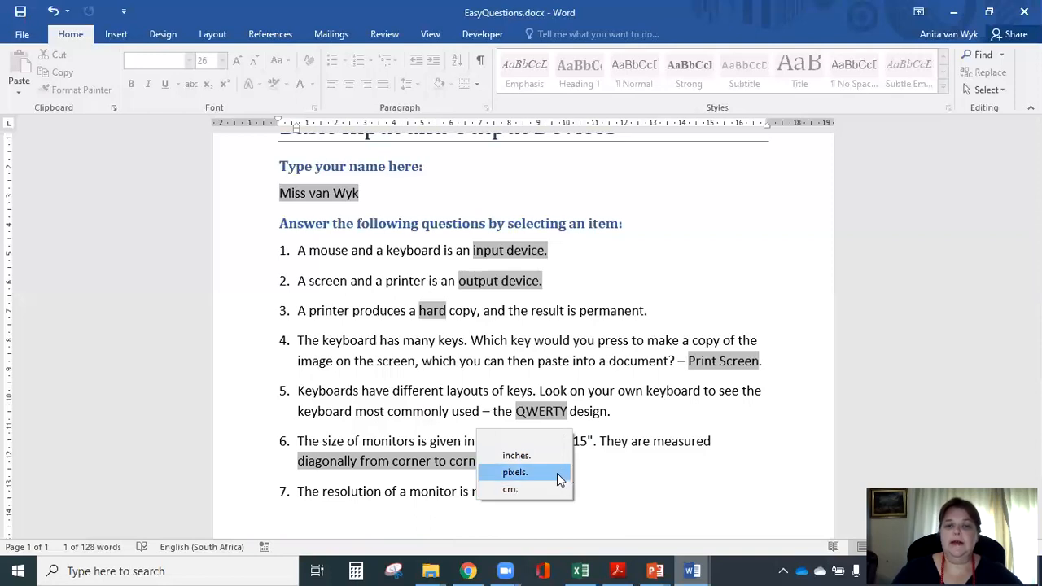
left_click(559, 481)
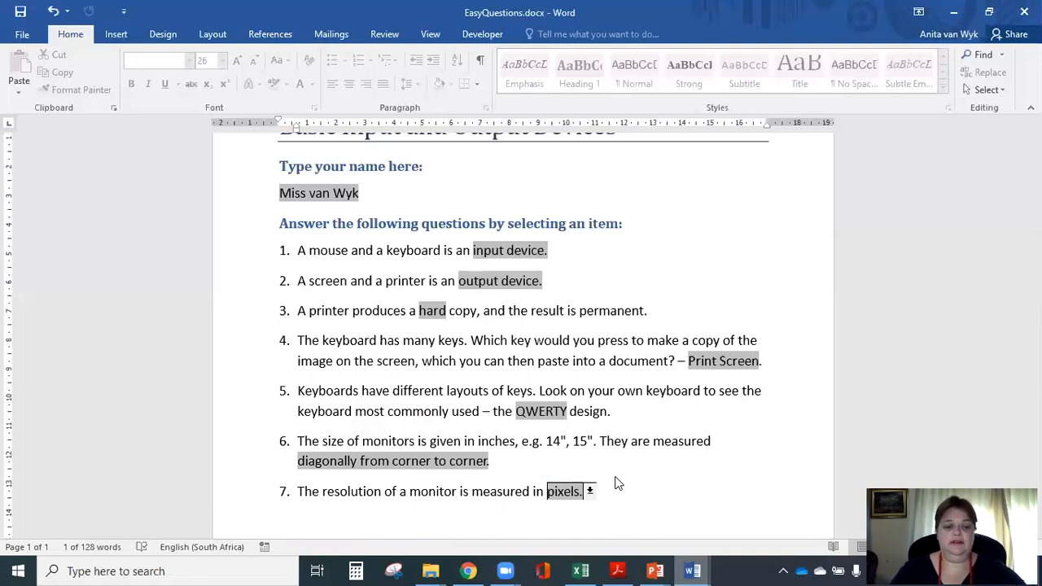
Switch to the PowerPoint slide show and advance to the "Creating Word Forms" slide.
key("alt+Tab")
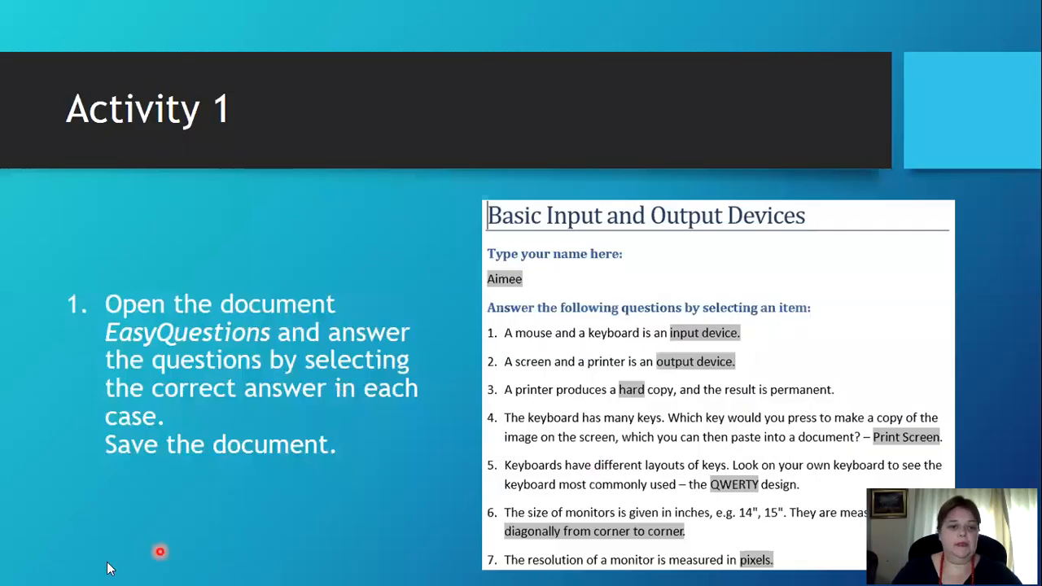
left_click(44, 571)
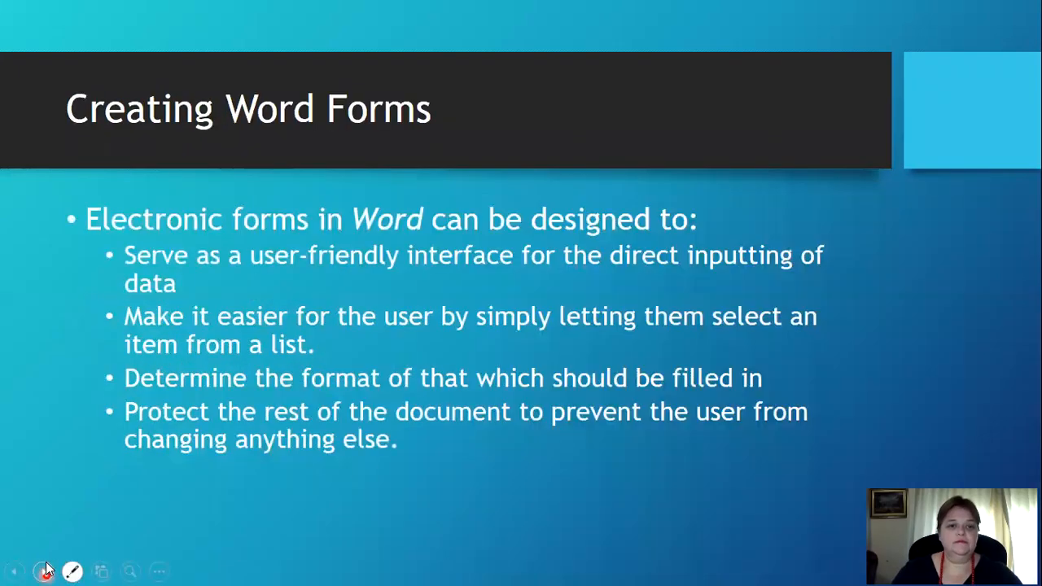
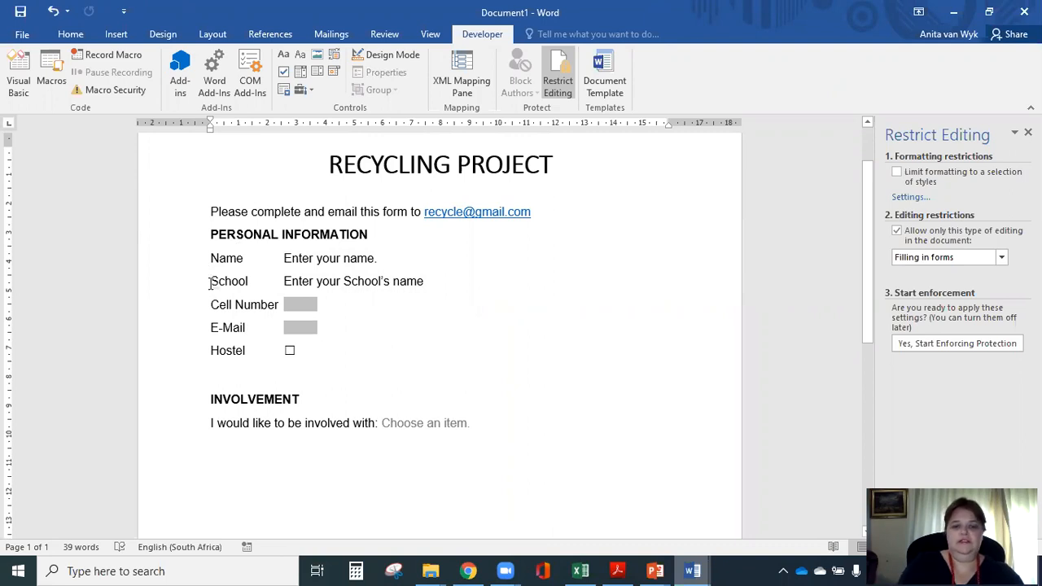
Add a "Surname" line with a tabbed underscore blank between the Name and School lines of the recycling form.
left_click(210, 281)
key("Return")
type("Sur")
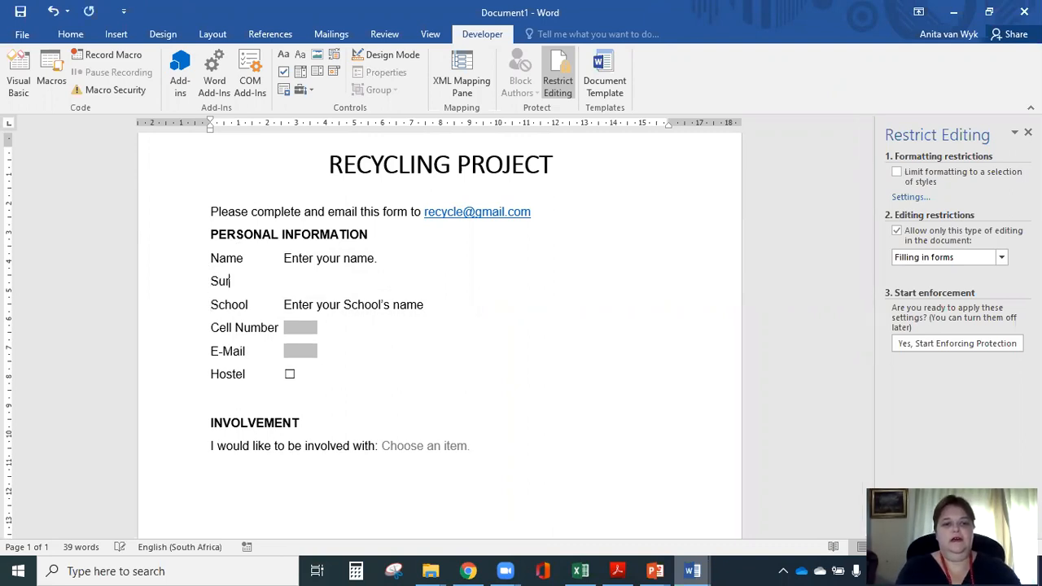
type("name\t___________________")
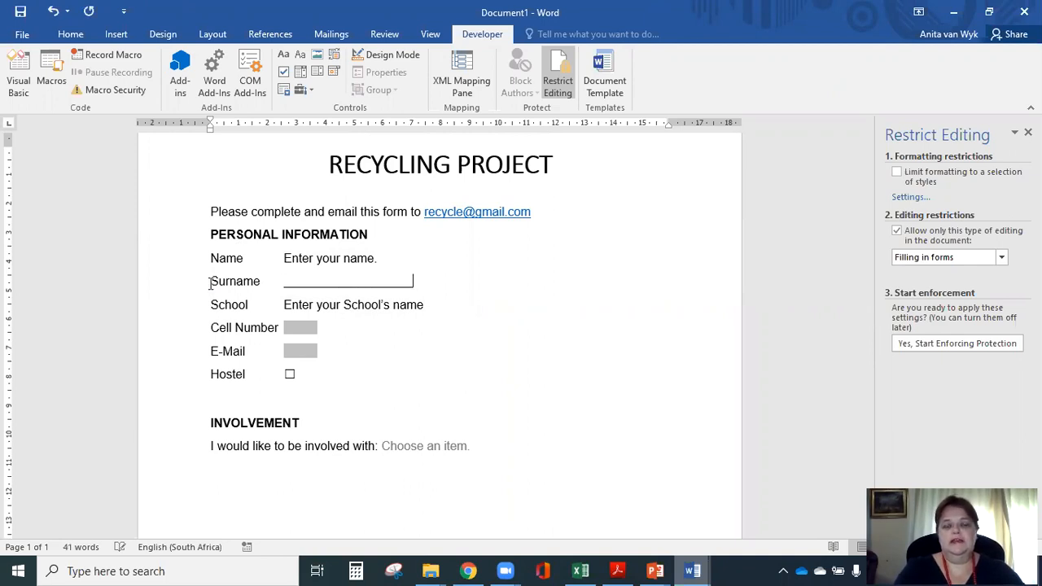
Try filling a surname into the underscore blank of the Surname line, and delete it again.
key("Left")
key("Left")
key("Left")
key("Left")
key("Left")
type("van Wyk")
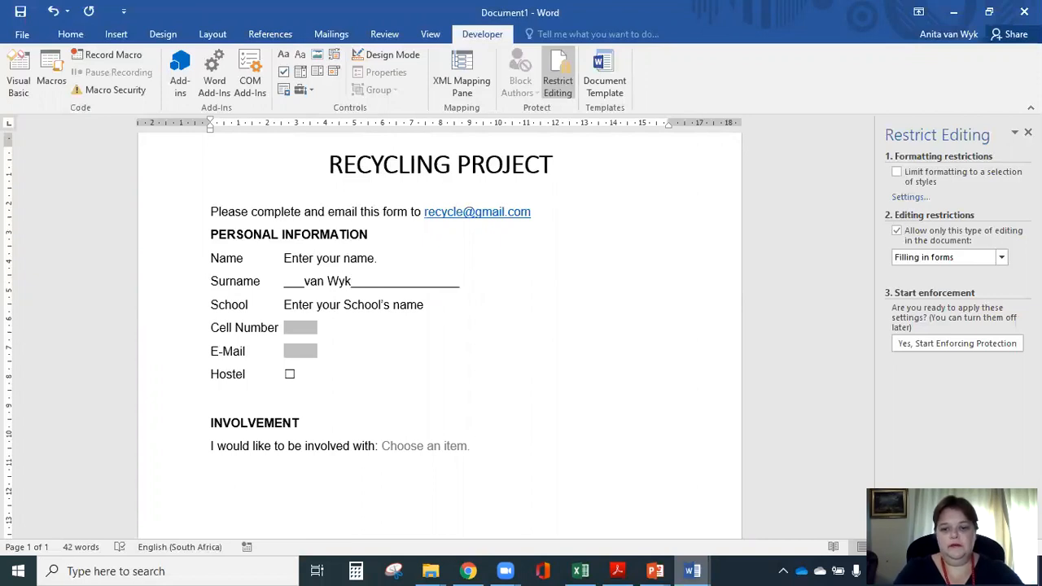
key("BackSpace")
key("BackSpace")
key("BackSpace")
key("BackSpace")
key("BackSpace")
key("BackSpace")
key("BackSpace")
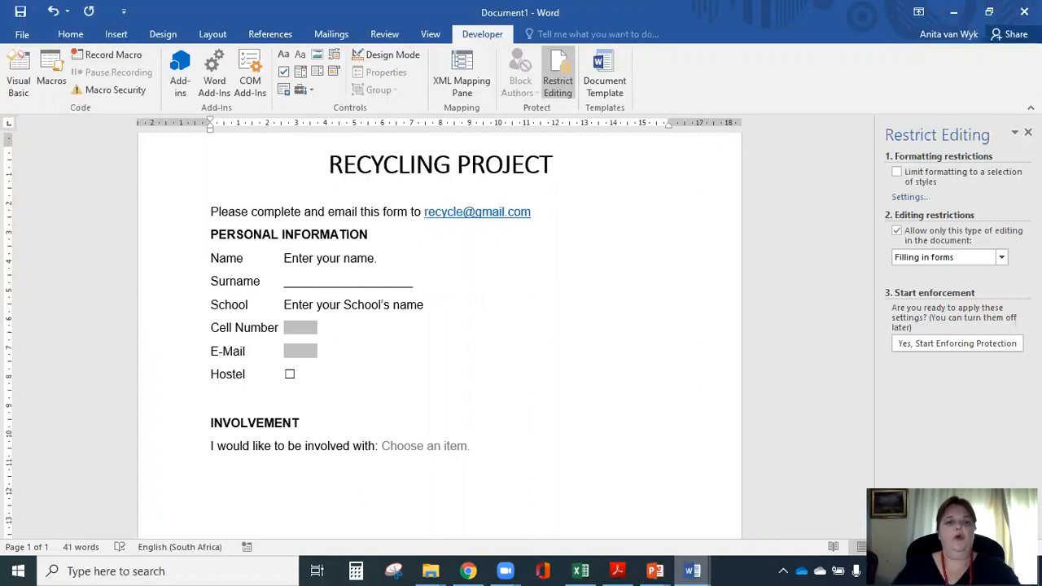
Return to the PowerPoint slide show and advance to the slide about activating the developer tool on the ribbon.
key("alt+Tab")
left_click(424, 113)
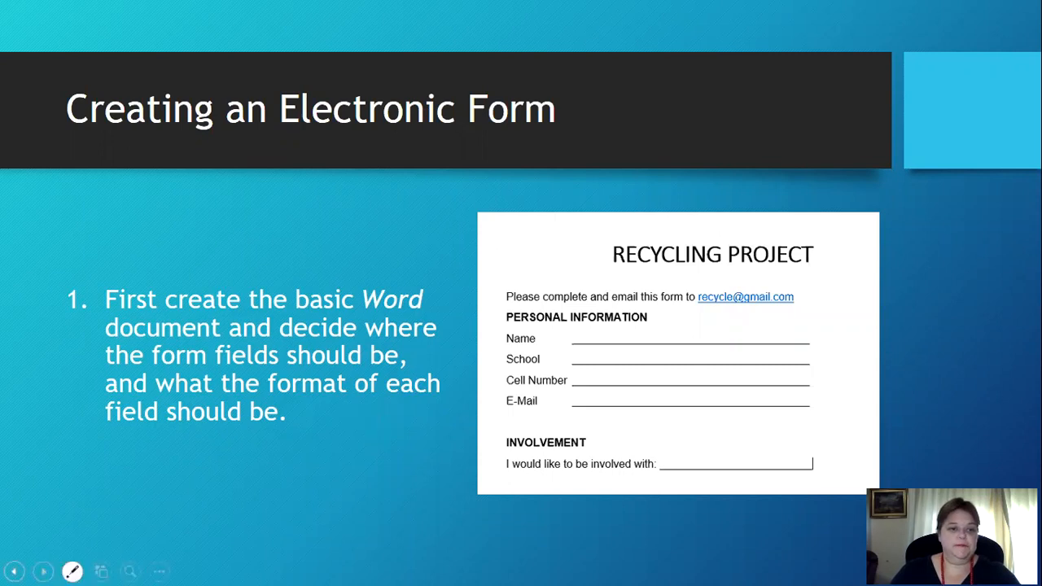
left_click(43, 571)
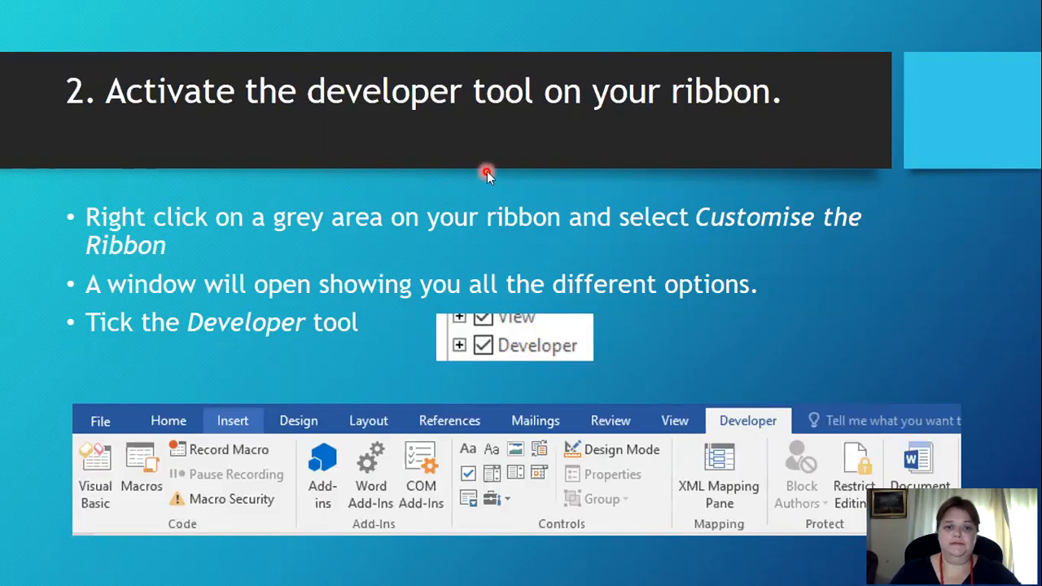
Switch to the Word form document and open the Customize the Ribbon options.
key("alt+Tab")
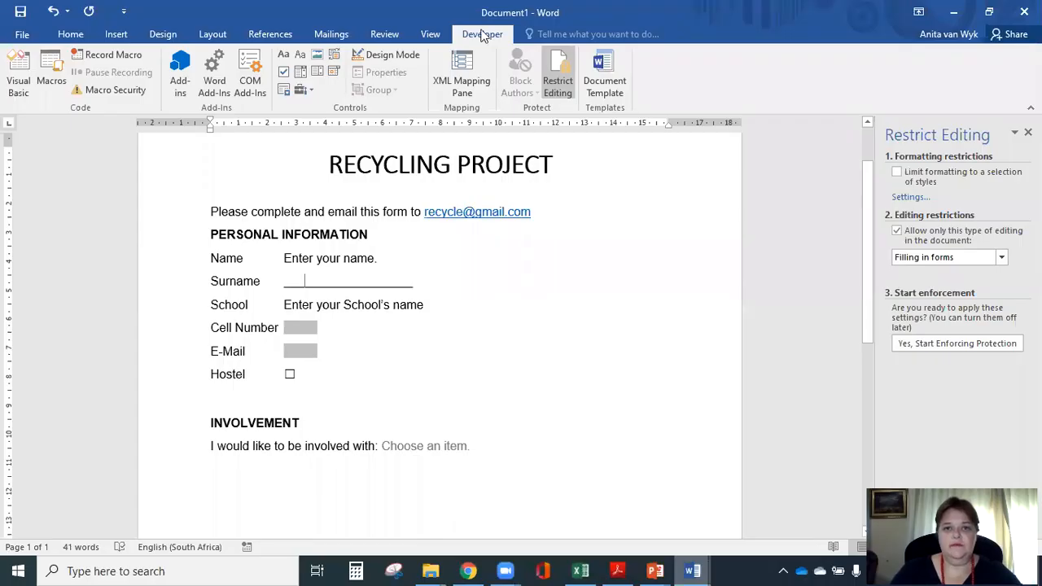
right_click(680, 81)
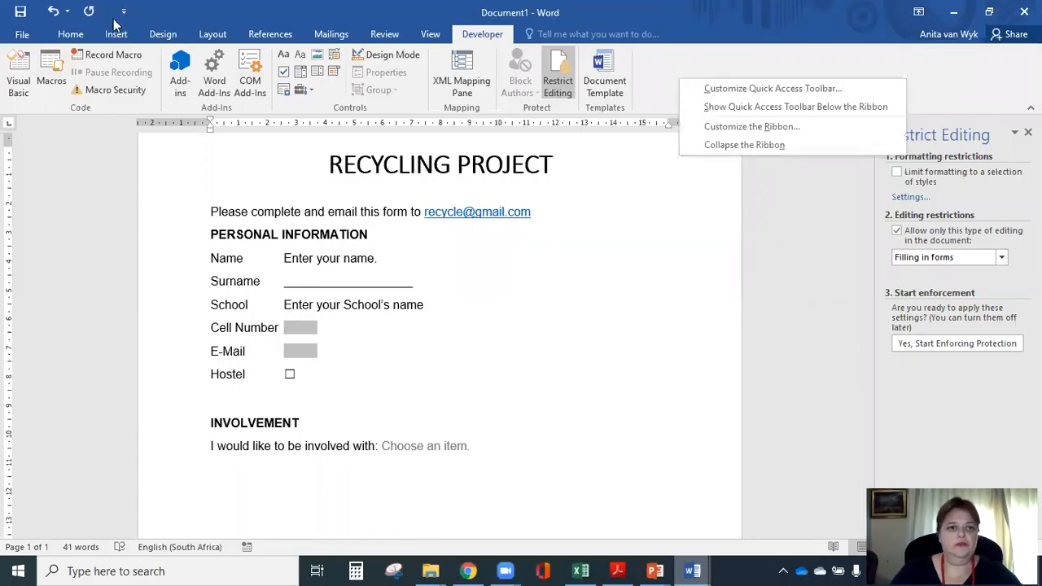
left_click(82, 34)
right_click(559, 100)
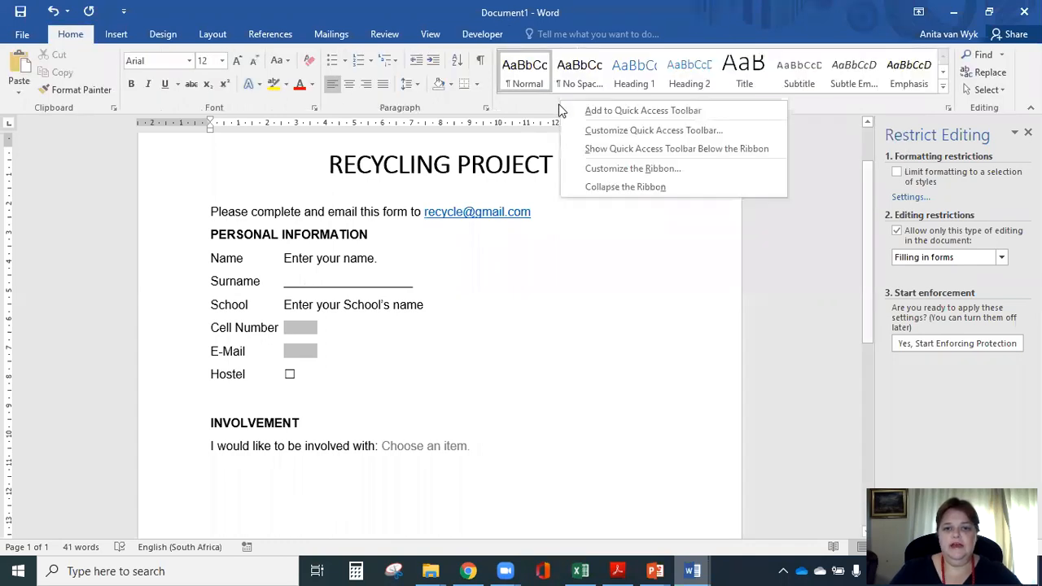
left_click(509, 107)
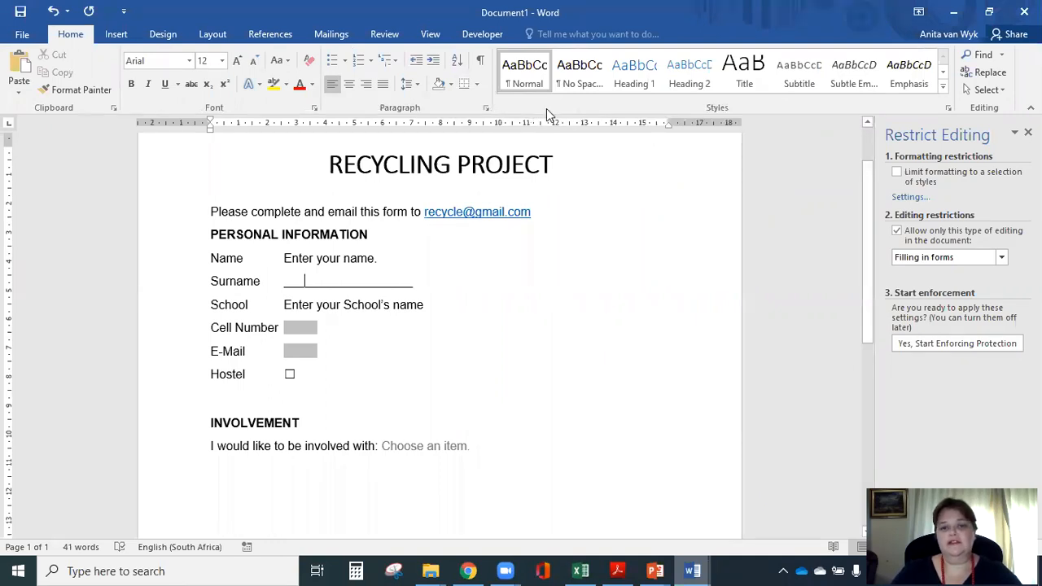
right_click(547, 106)
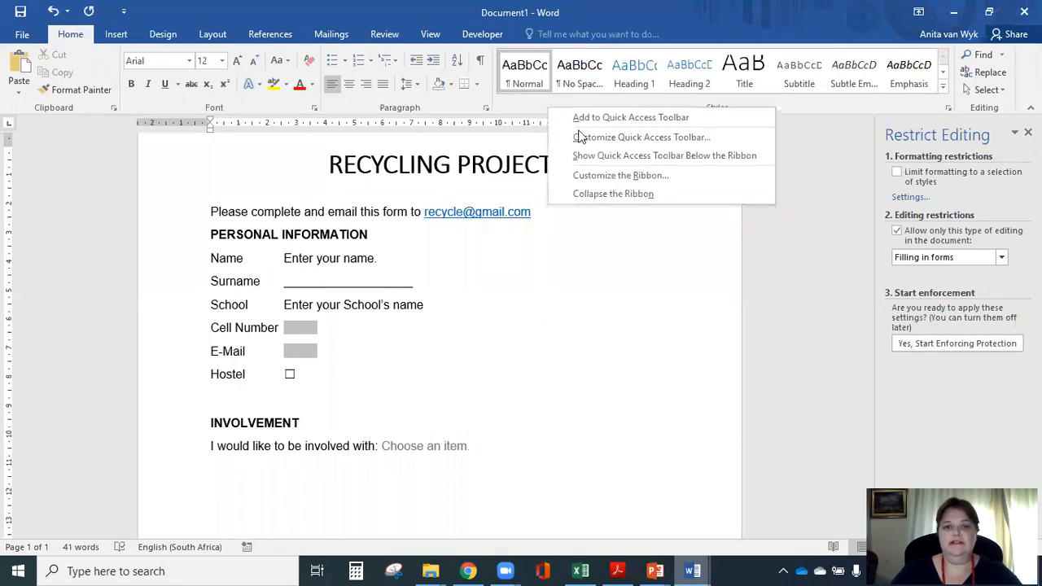
left_click(616, 176)
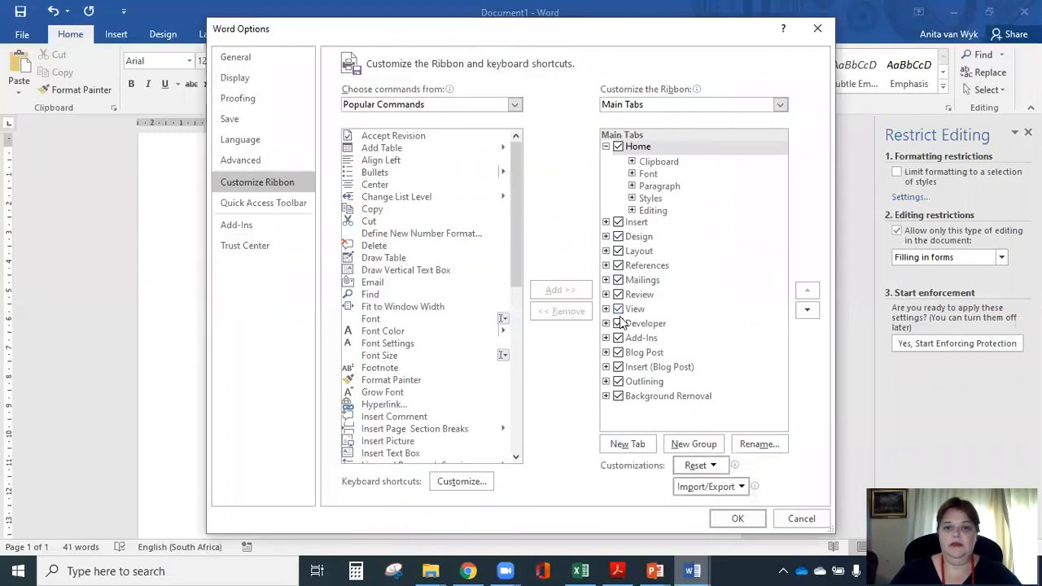
Disable and re-enable the Developer tab in the list of main tabs, and apply the ribbon options.
left_click(619, 323)
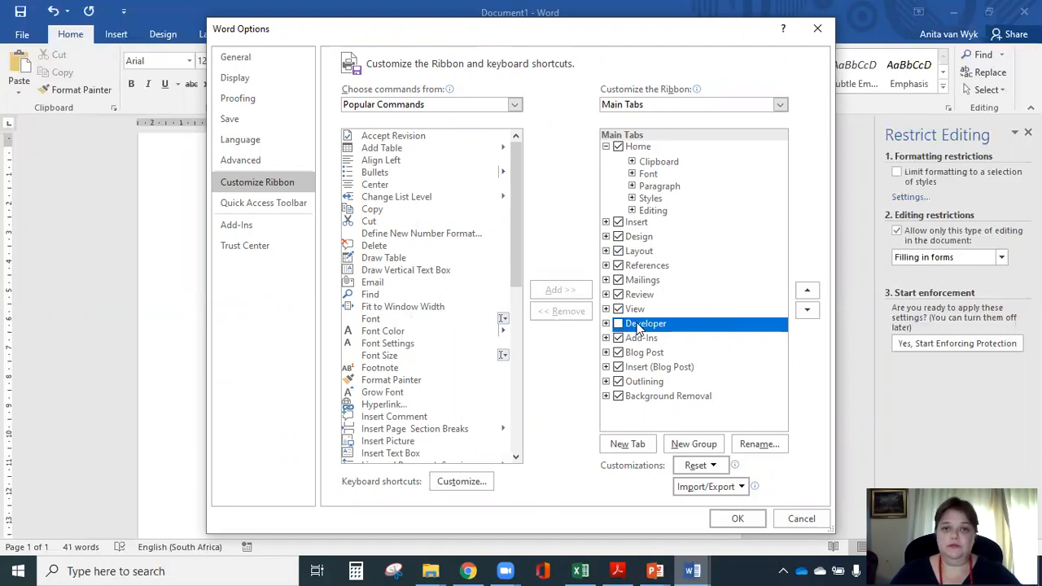
left_click(618, 324)
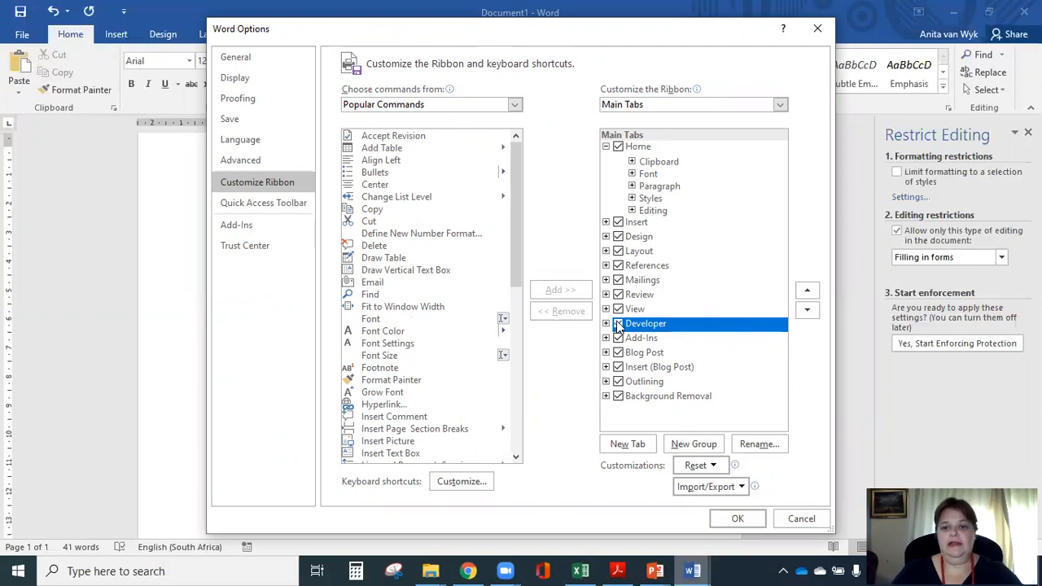
left_click(737, 520)
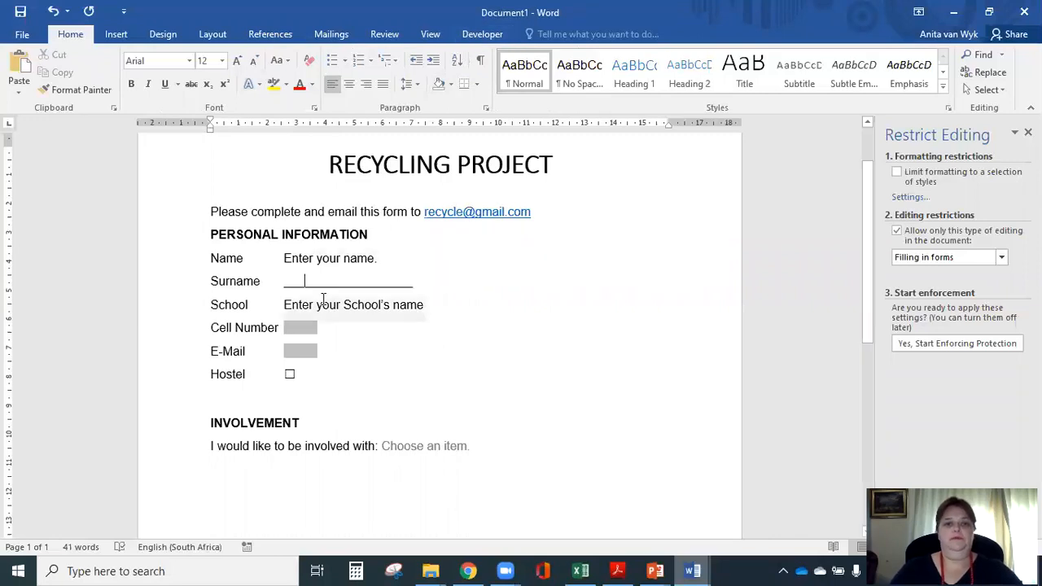
Revisit the developer tool slide in PowerPoint, and return to Word to show the Developer tools.
key("alt+Tab")
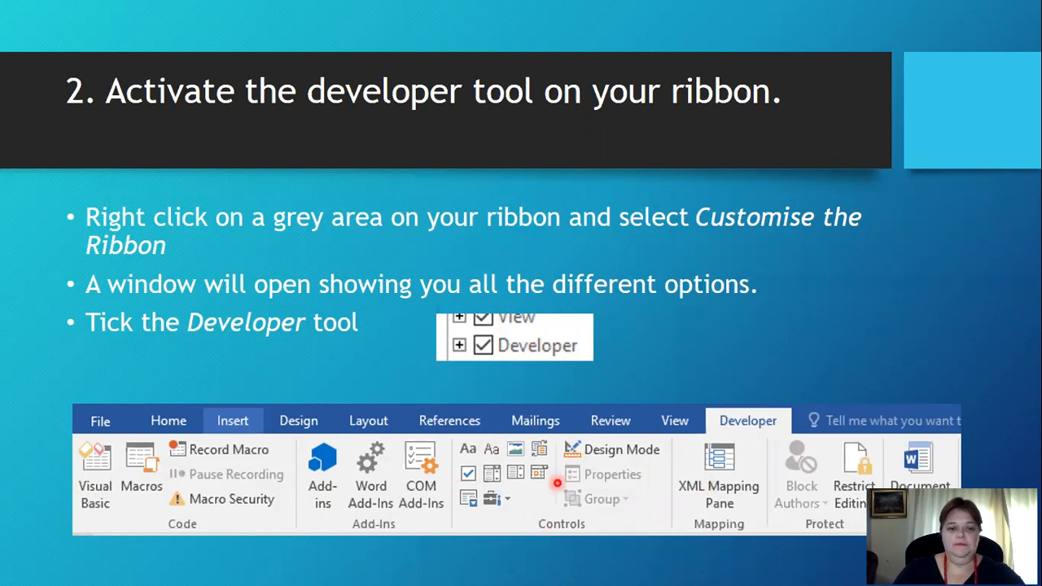
key("alt+Tab")
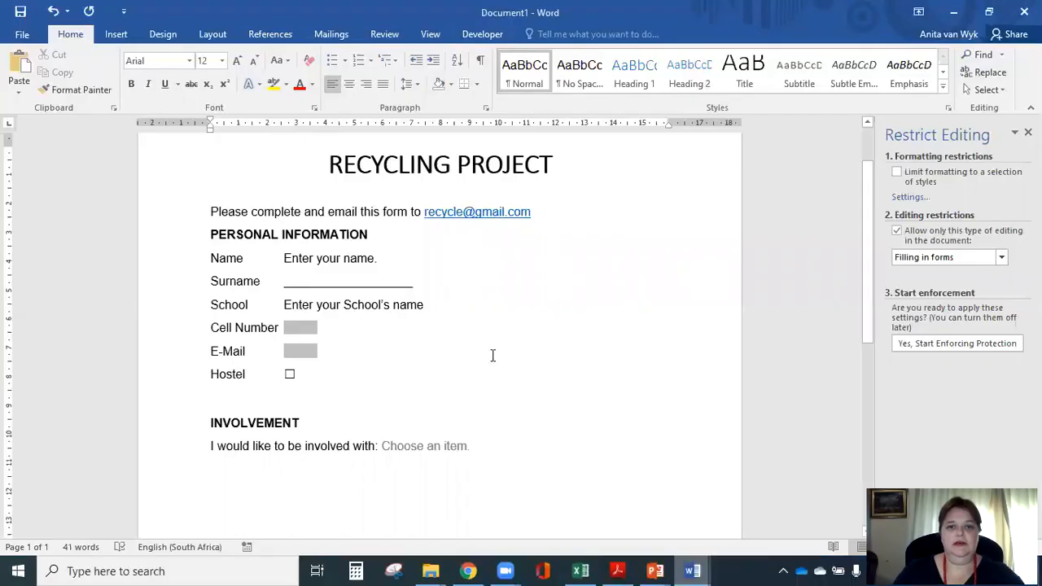
left_click(482, 34)
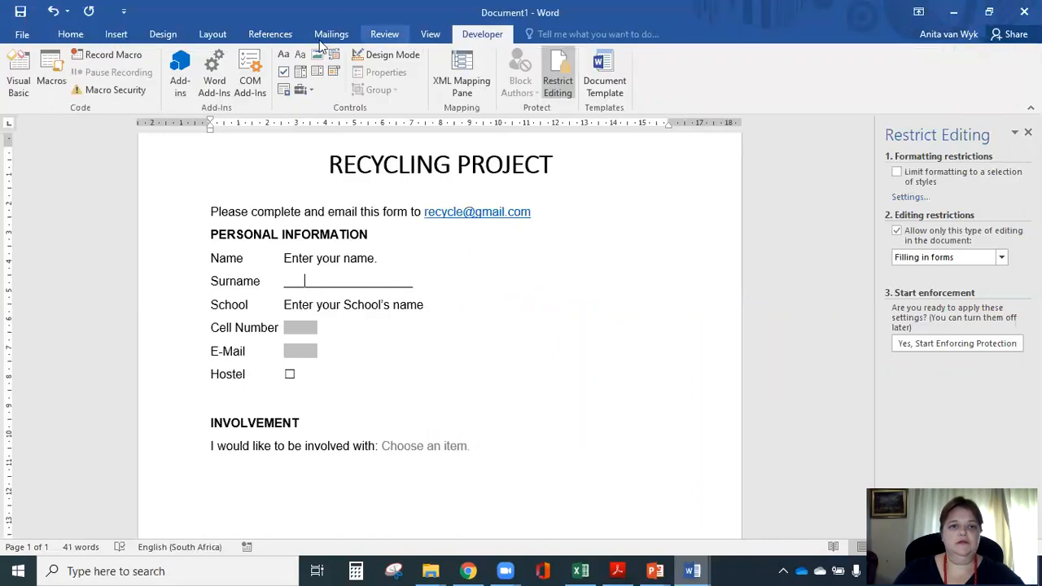
left_click(305, 281)
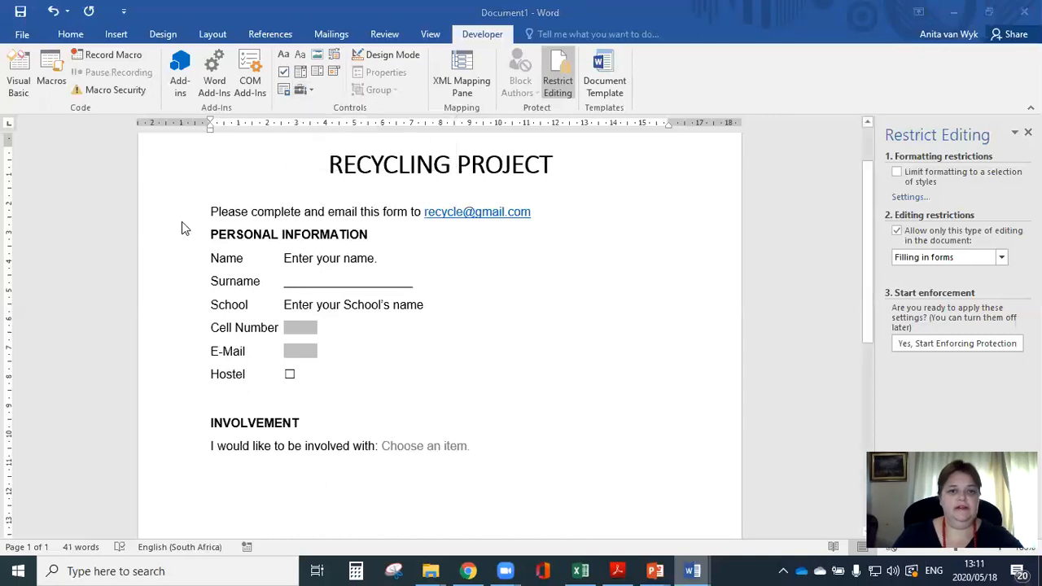
Return to the PowerPoint slide show, advance to the slide "3. The Developer Tab" and turn on the laser pointer.
key("alt+Tab")
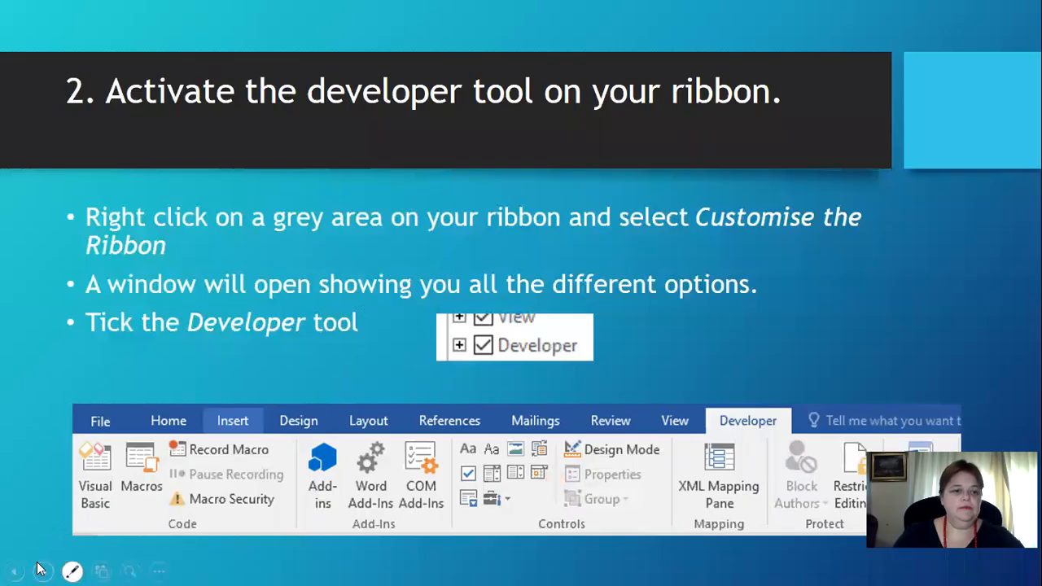
left_click(43, 570)
key("ctrl+l")
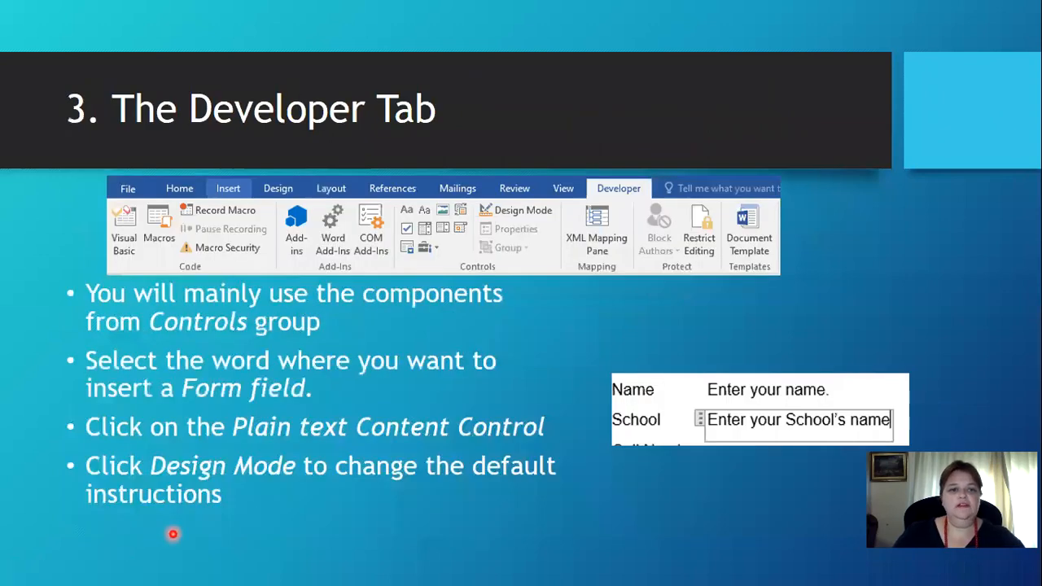
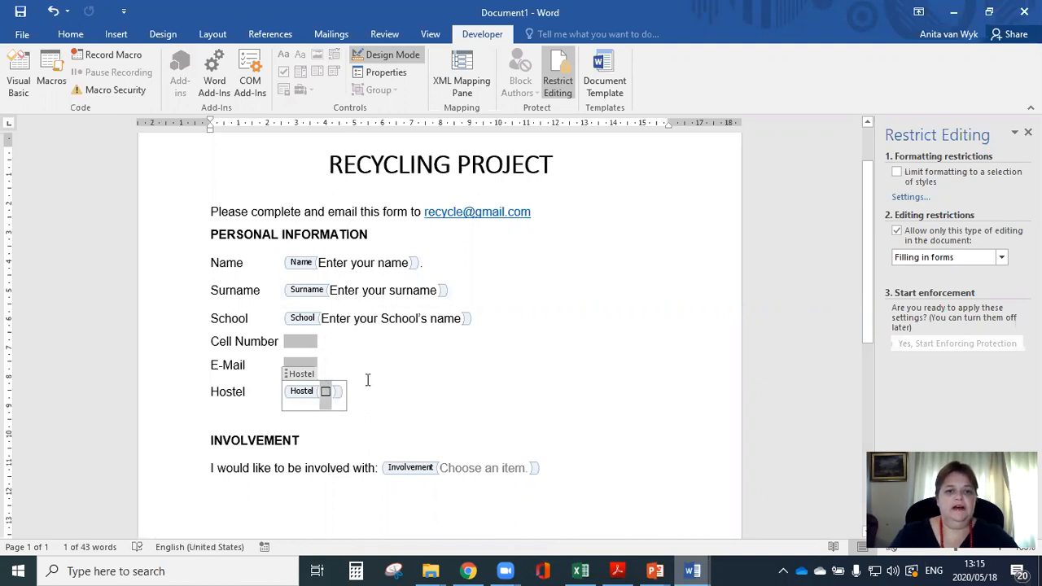
Try adding a second check box content control after the Hostel check box, and delete it again.
left_click(366, 381)
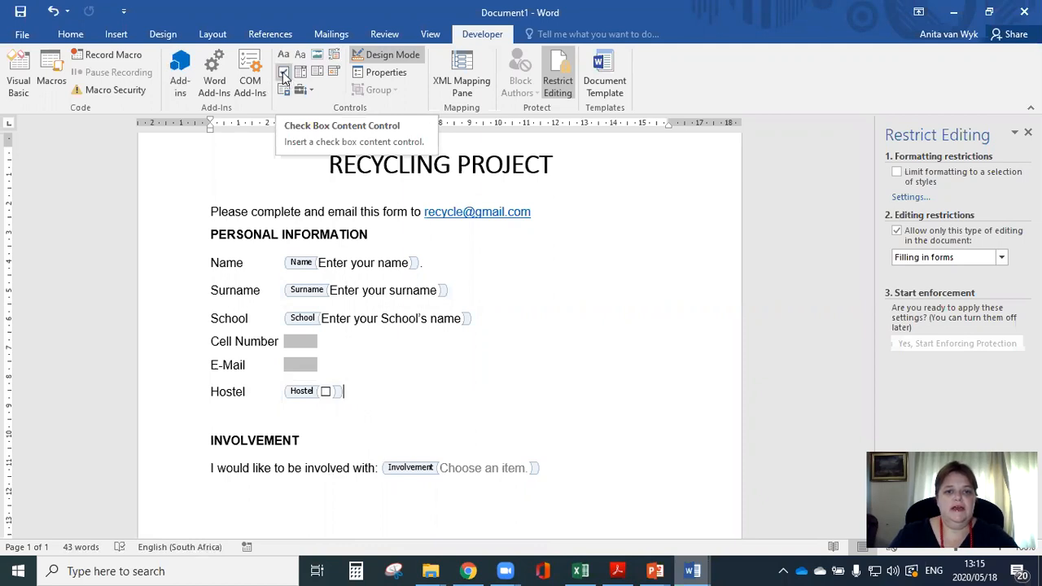
left_click(283, 74)
left_click(473, 395)
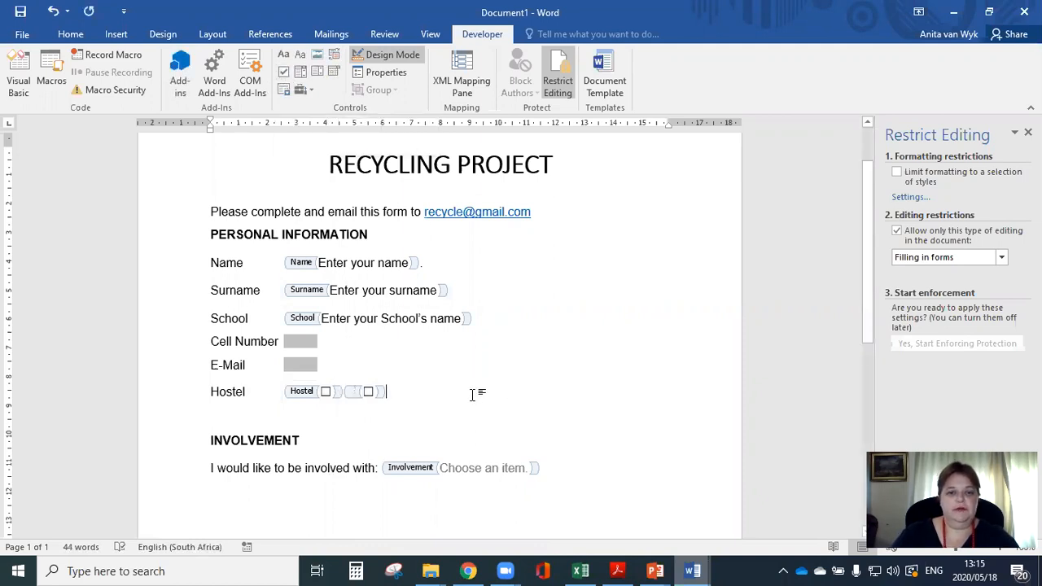
key("BackSpace")
key("BackSpace")
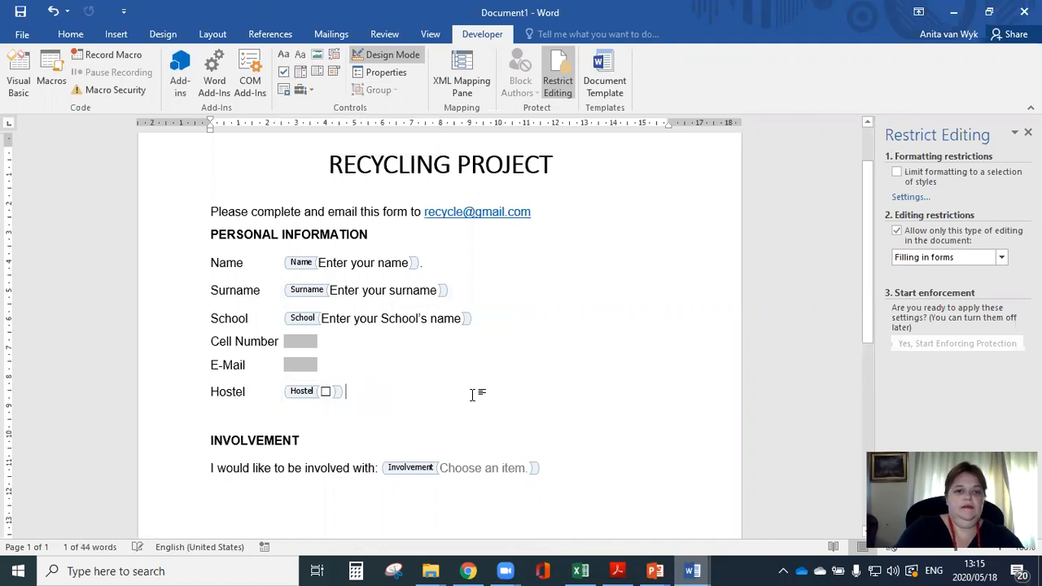
Start a new line below the form's "I would like to be involved with" line.
left_click(311, 340)
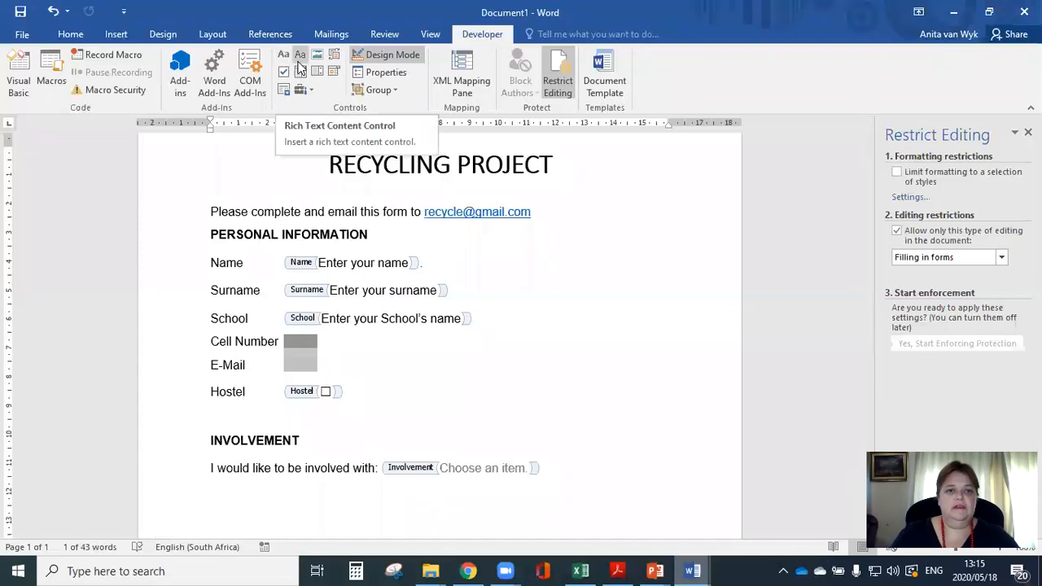
left_click(366, 371)
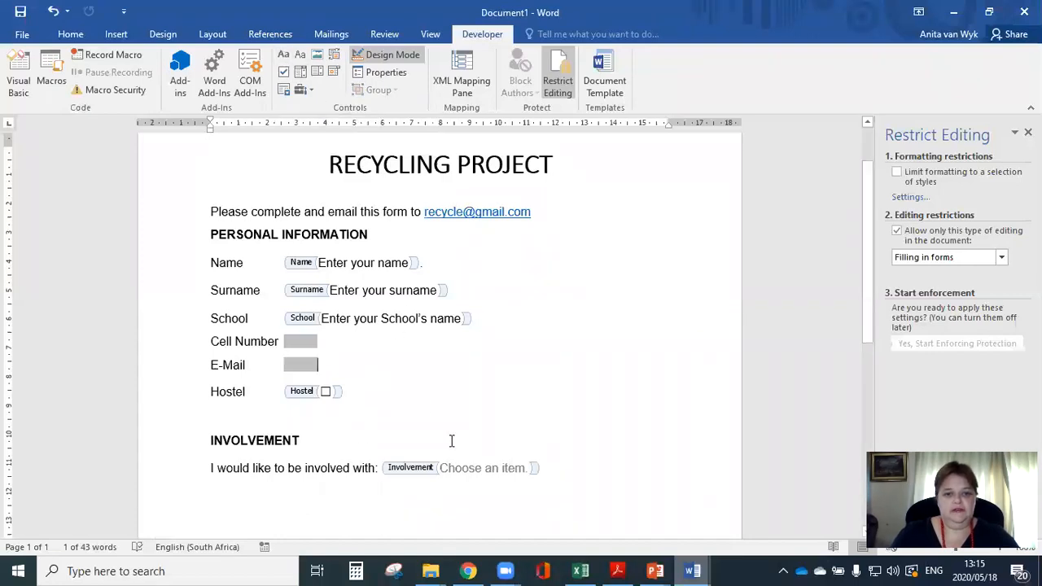
left_click(525, 468)
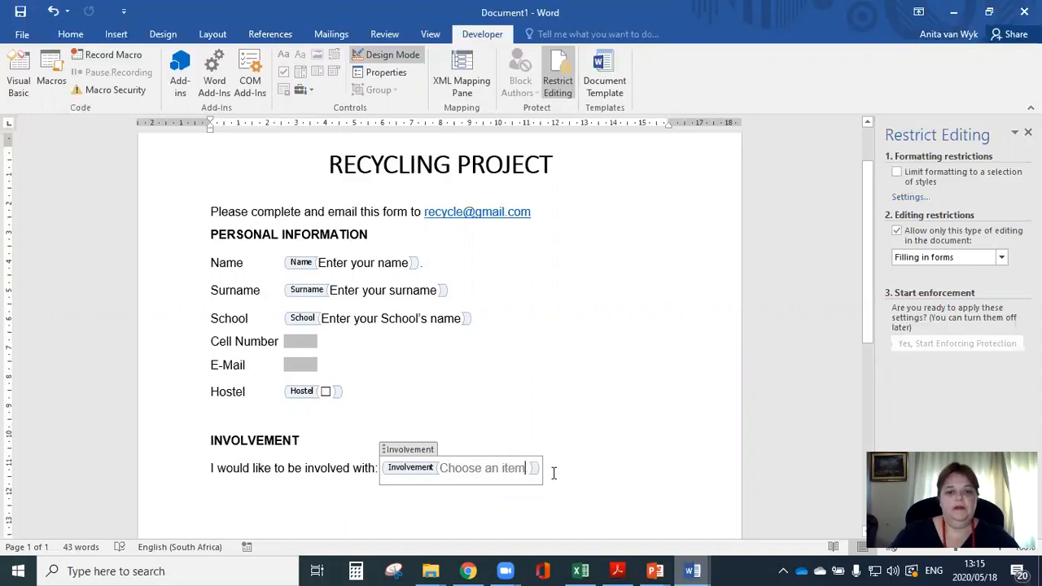
left_click(559, 470)
key("Return")
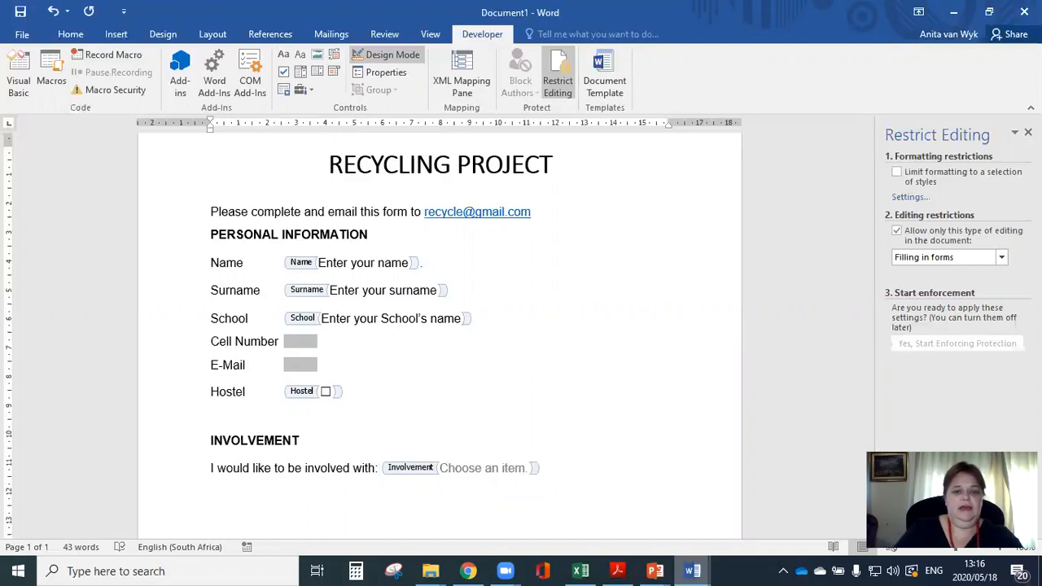
Add a "Grade" line below Hostel with a tab and a legacy drop-down form field.
left_click(378, 388)
key("Return")
type("Grade")
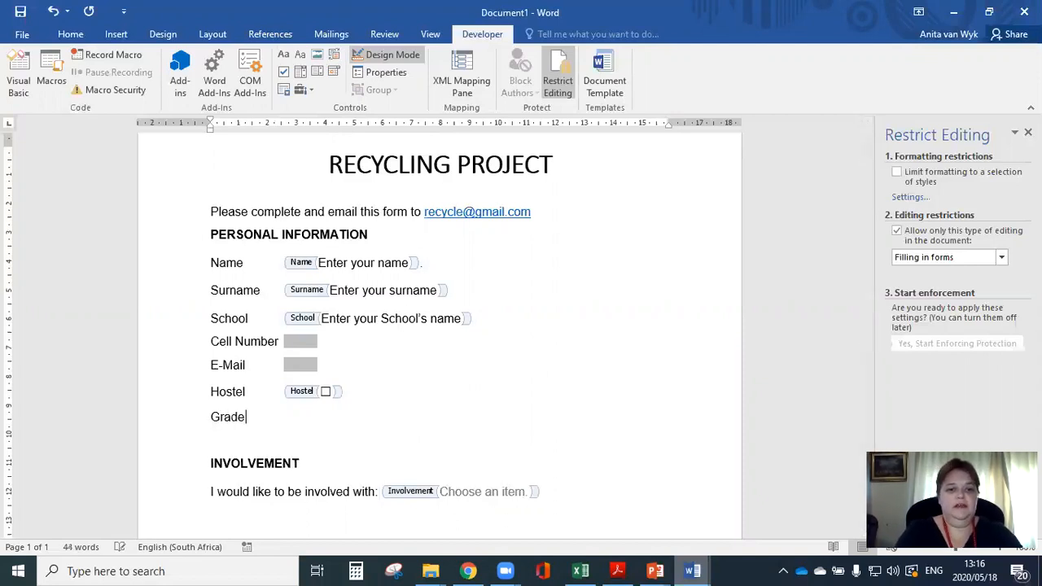
key("Tab")
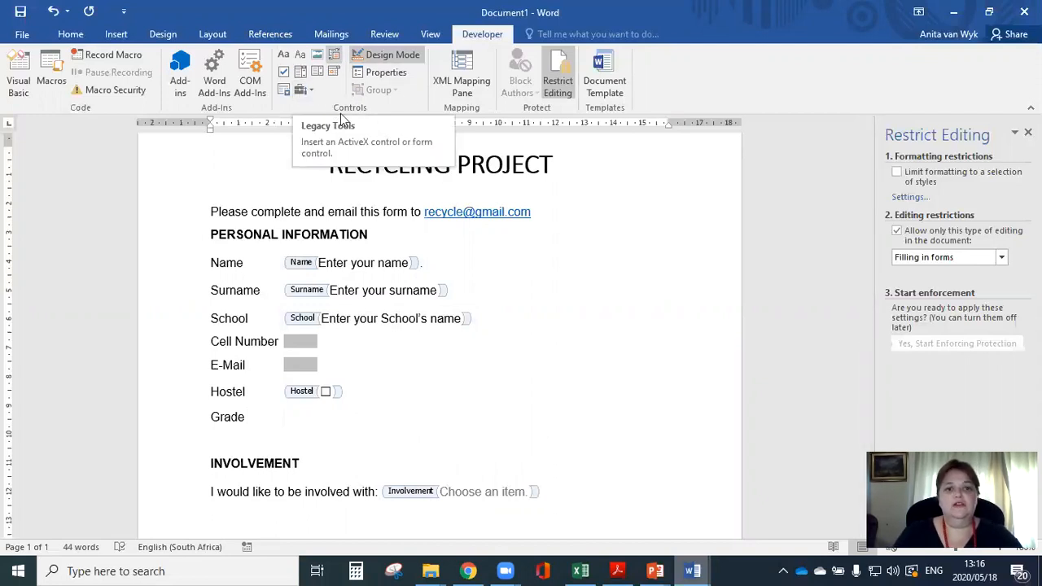
left_click(304, 93)
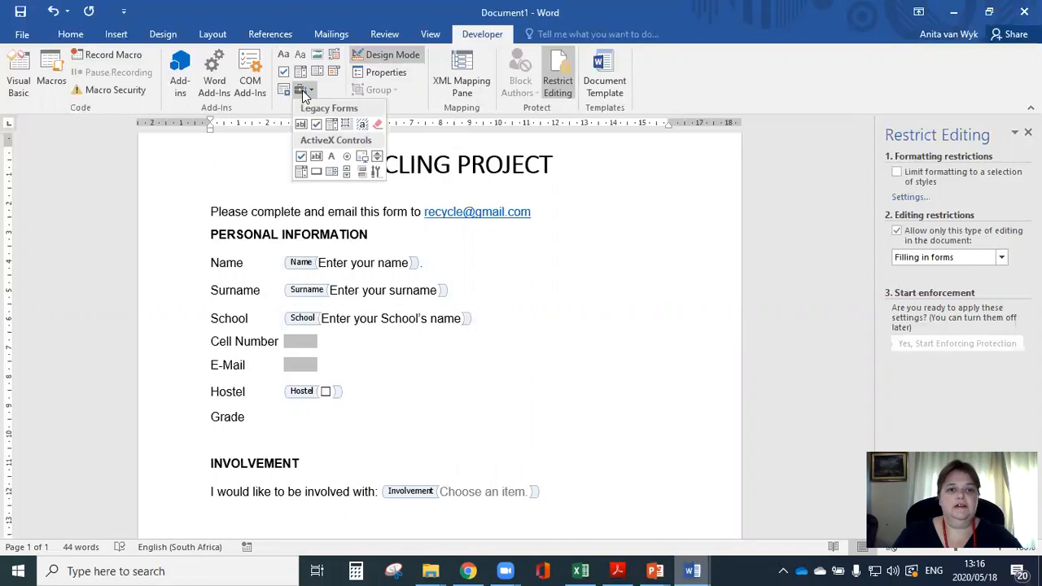
left_click(331, 123)
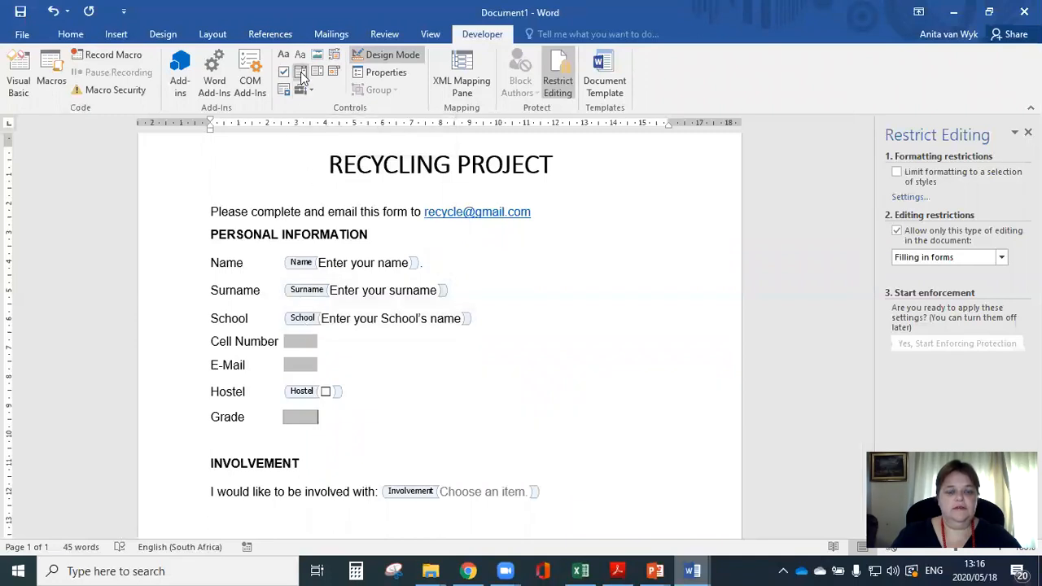
View the options of the Grade drop-down form field and close them without changes.
right_click(311, 418)
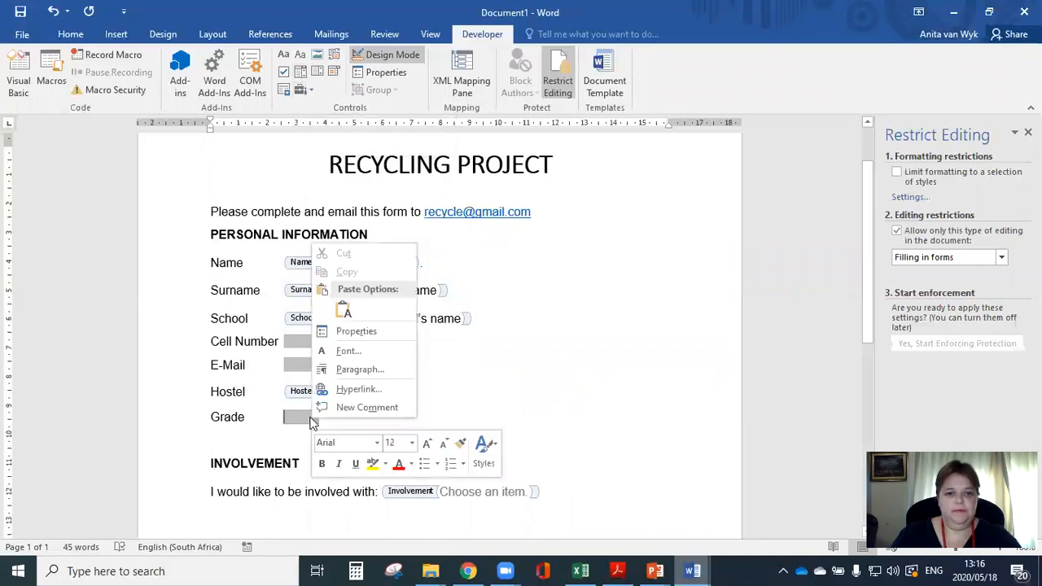
left_click(355, 332)
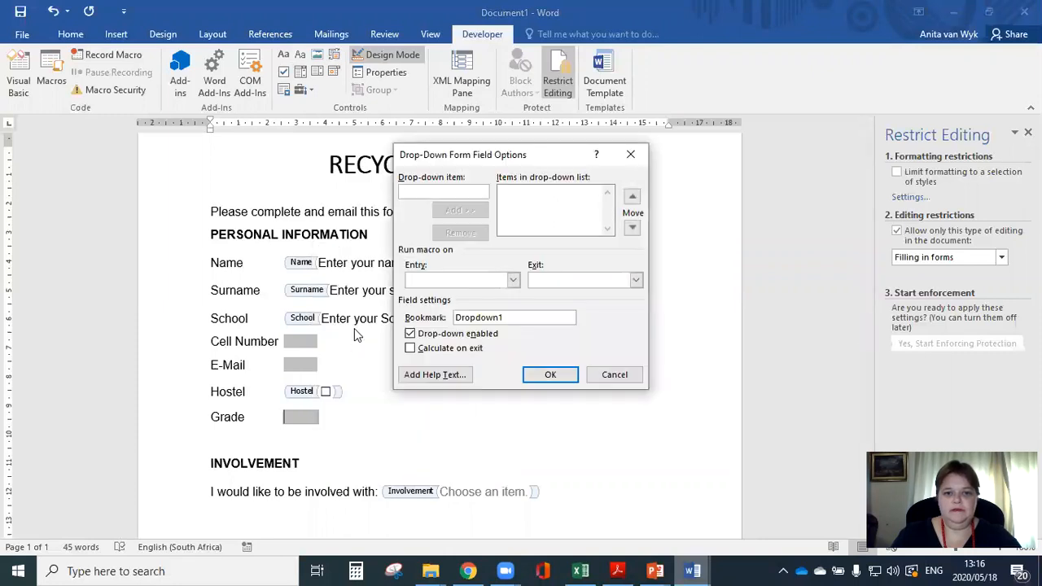
left_click(615, 375)
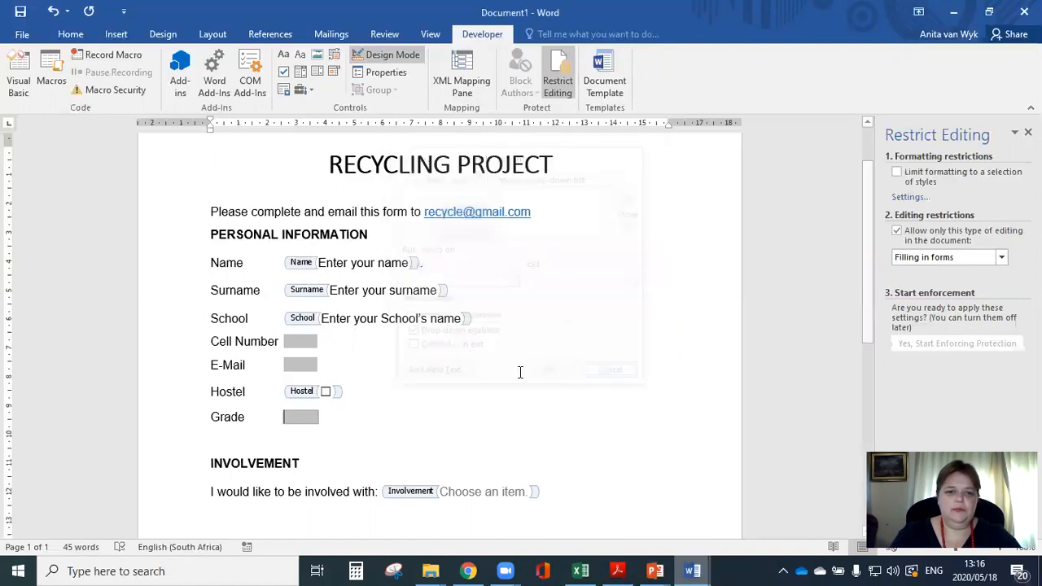
Delete the Grade drop-down field and the blank line below it, and insert a new legacy drop-down form field on the Grade line.
left_click(326, 414)
left_click(371, 431)
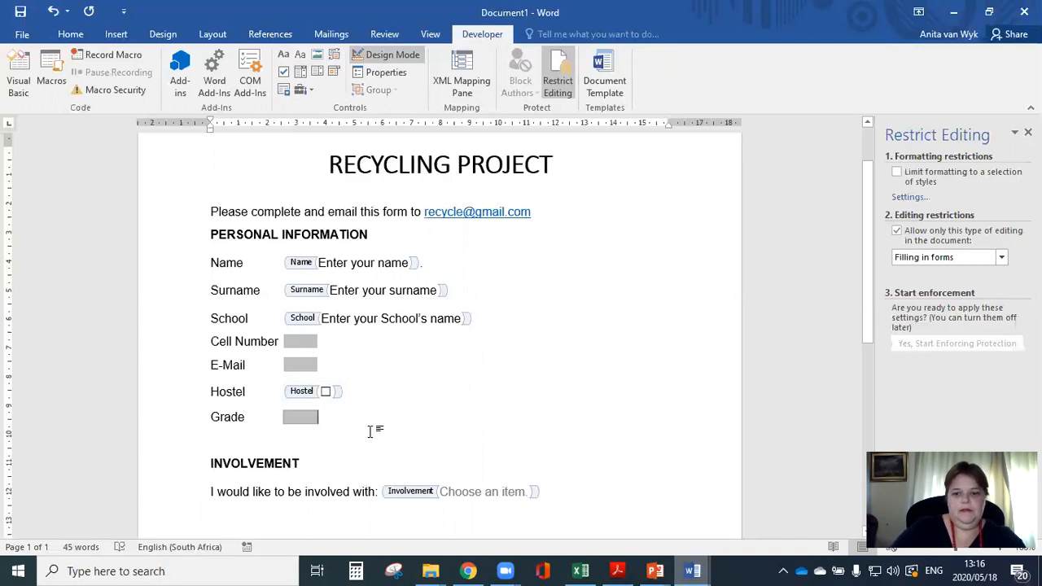
left_click(293, 426)
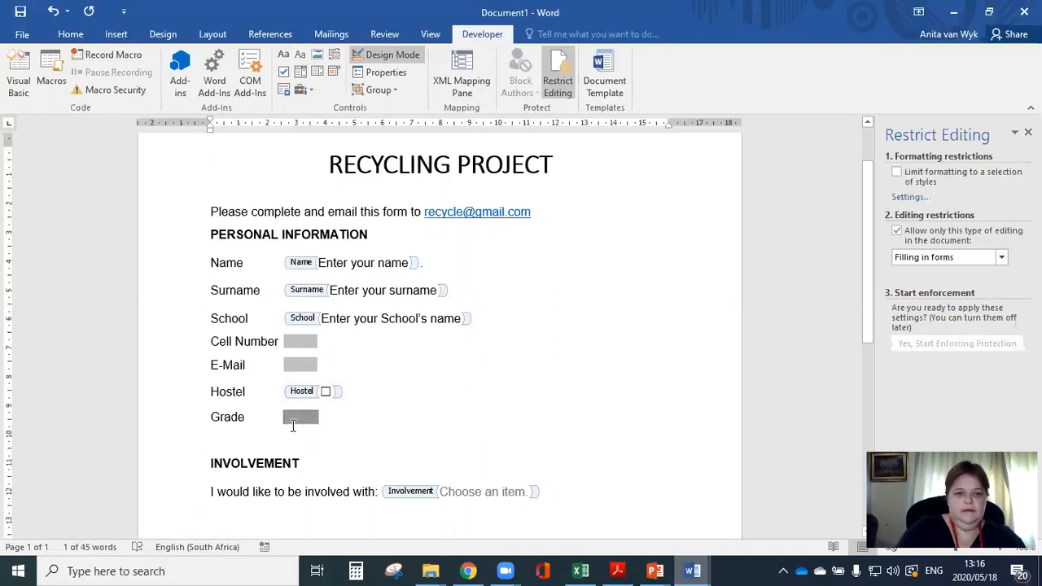
key("Delete")
key("Delete")
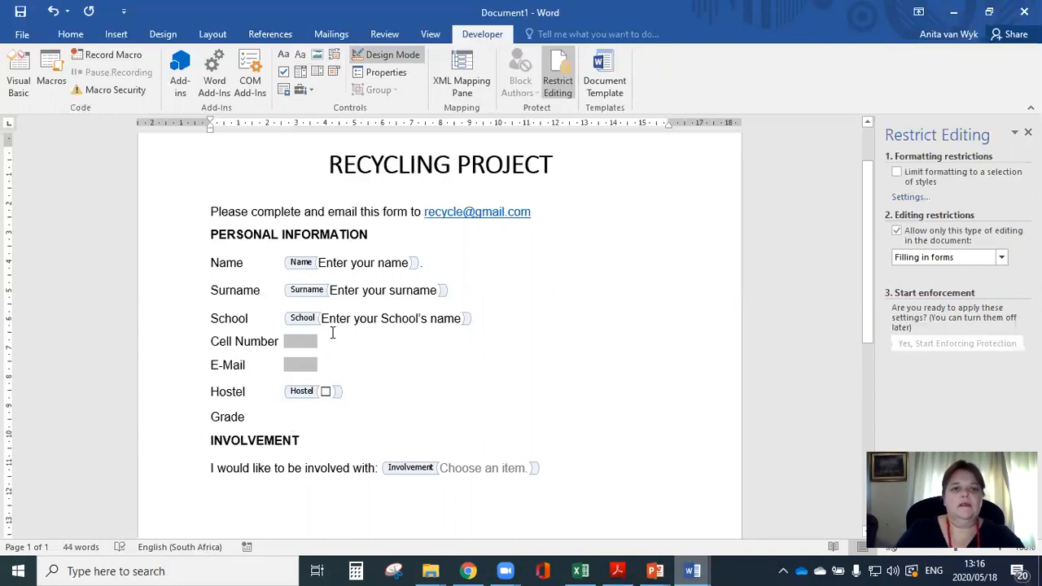
left_click(304, 89)
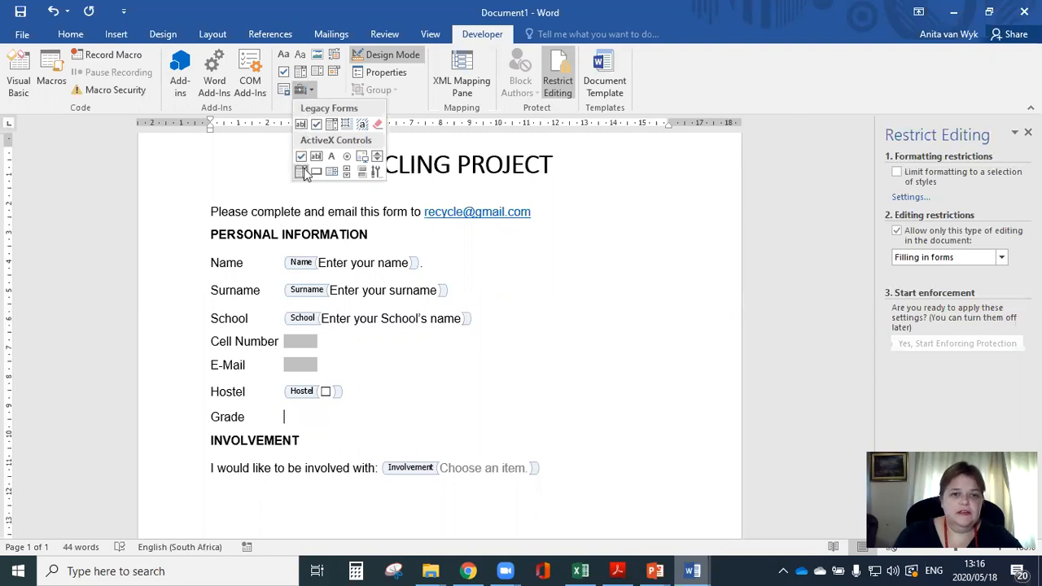
left_click(332, 127)
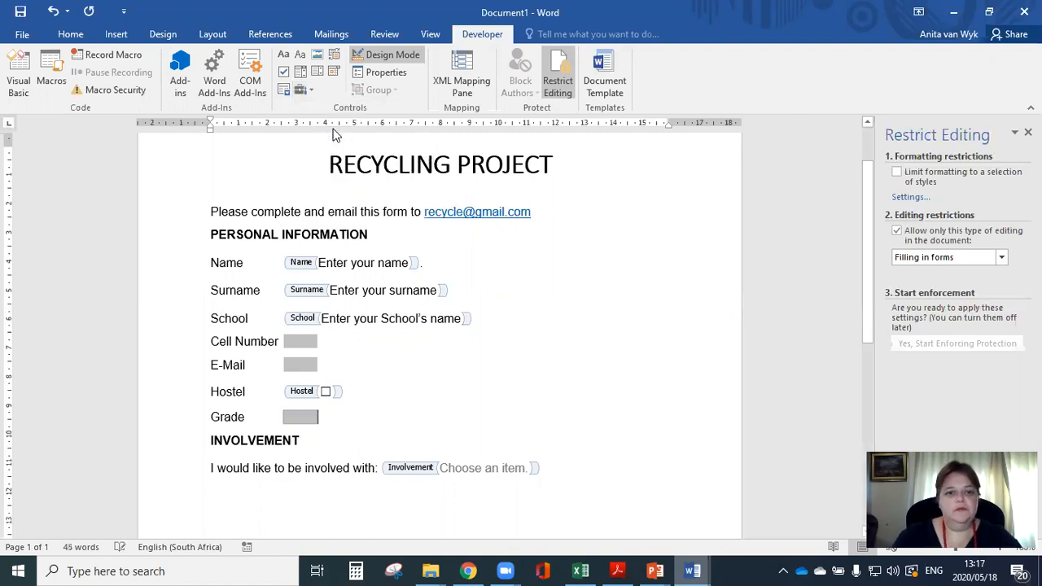
Replace the legacy drop-down form field on the Grade line with a drop-down list content control.
left_click(390, 73)
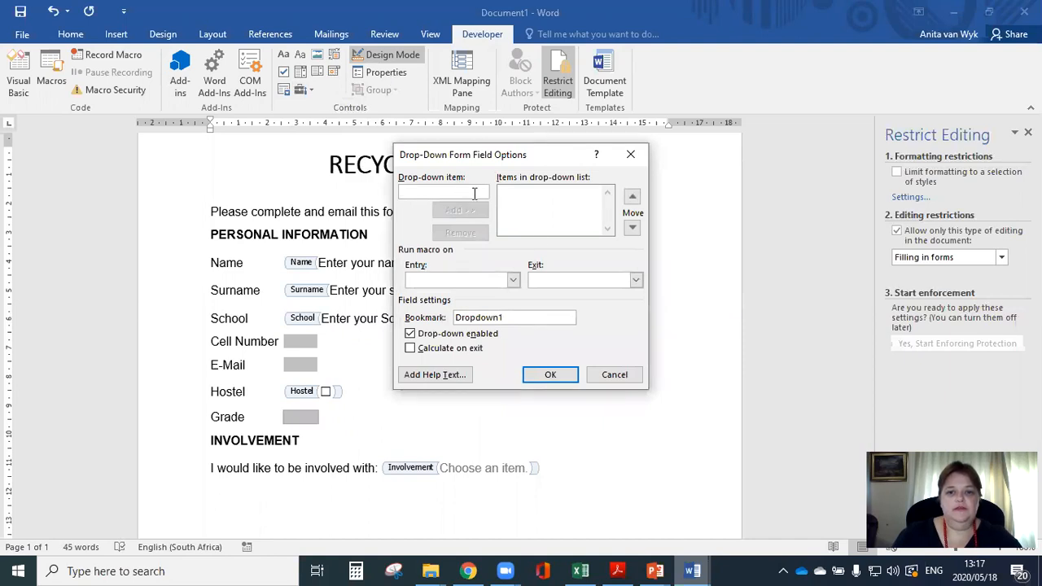
left_click(615, 375)
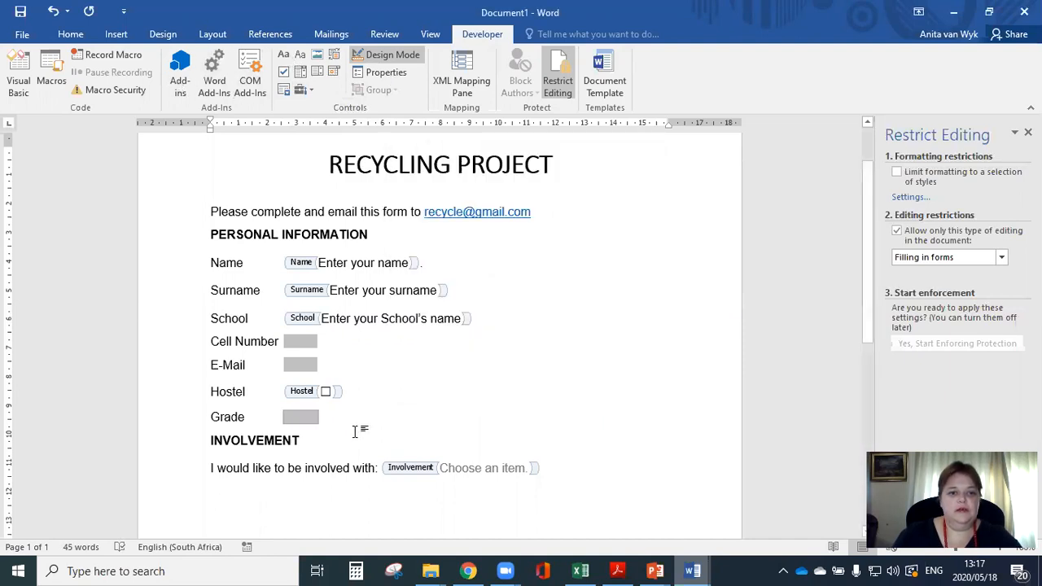
left_click(265, 416)
key("Delete")
key("Delete")
key("Delete")
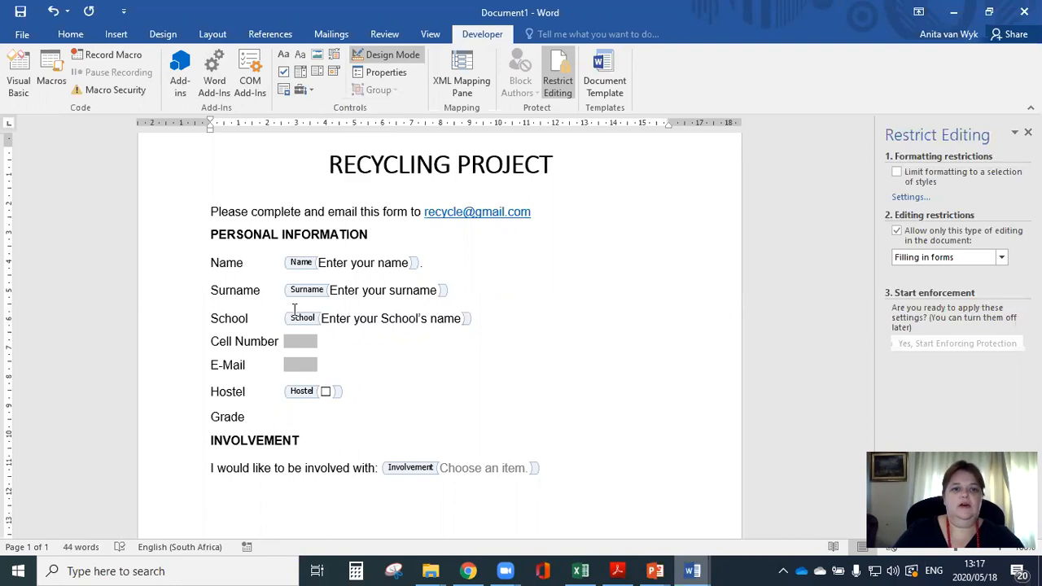
left_click(300, 73)
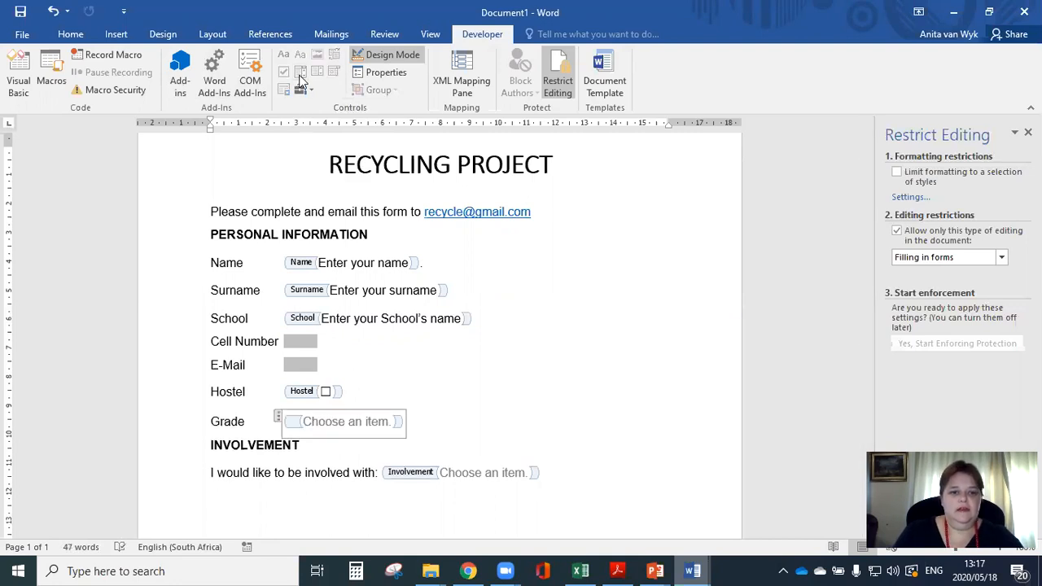
Open the properties of the Grade line's content control and set its title to "Grade".
right_click(328, 423)
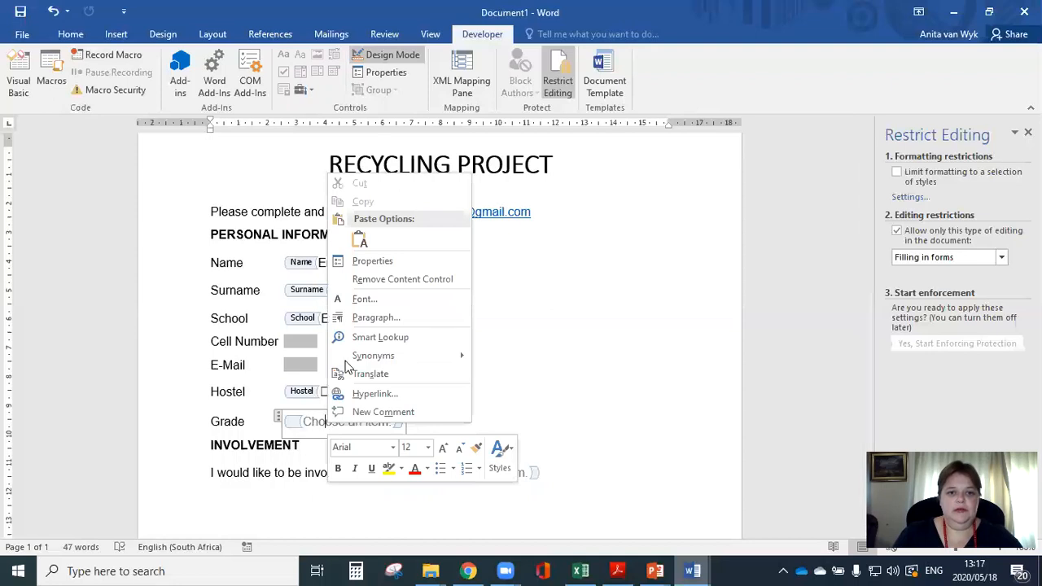
left_click(372, 261)
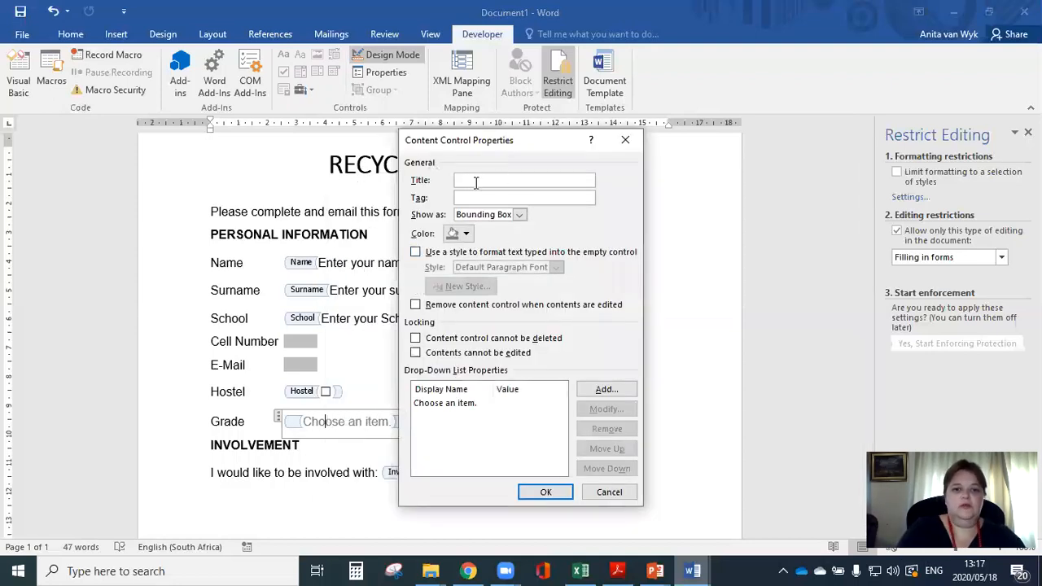
type("Grade")
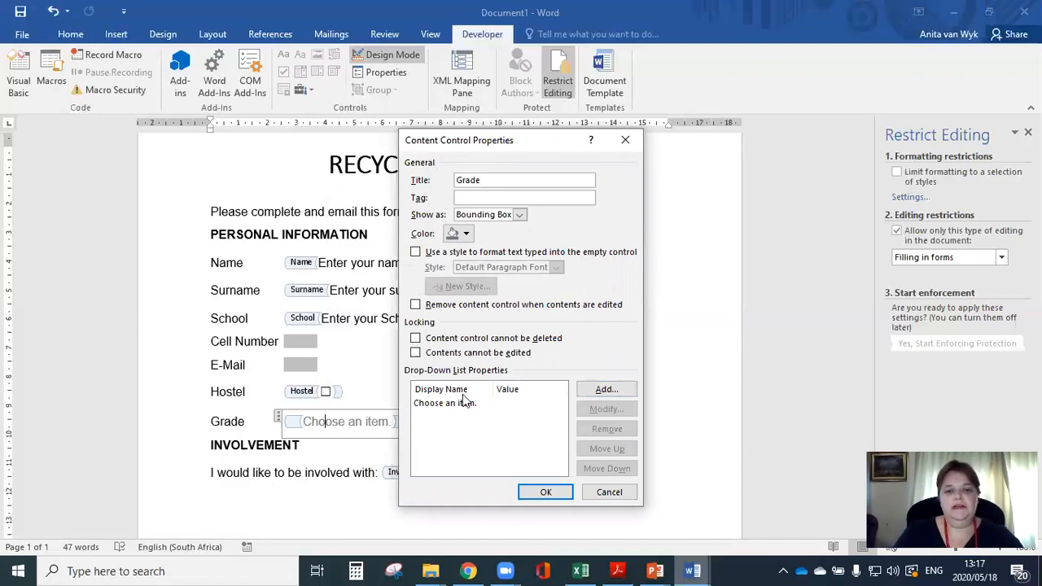
Add the choices 8, 9, 10, 11 and 12 to the Grade drop-down list.
left_click(606, 391)
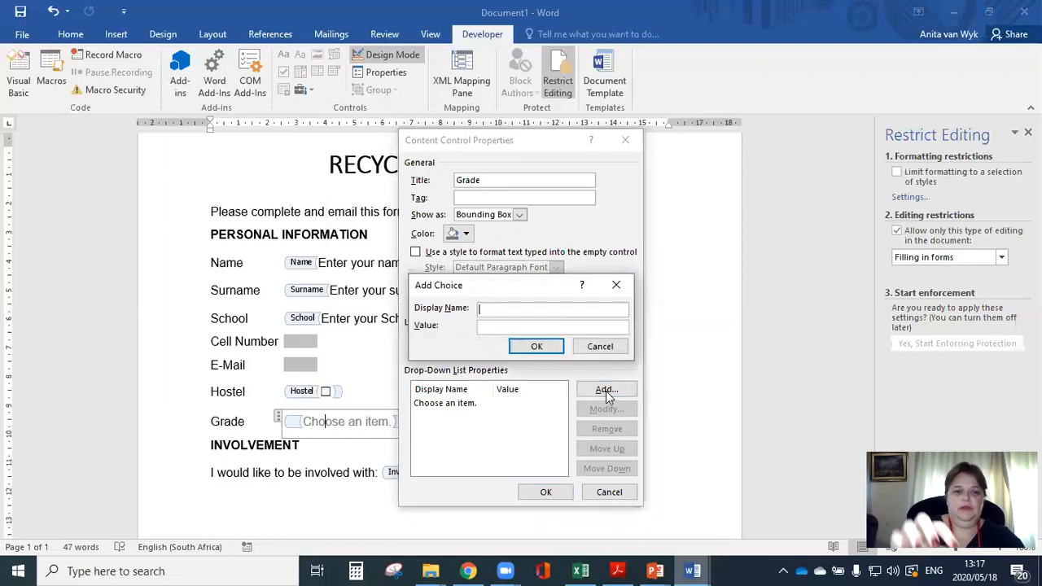
type("8")
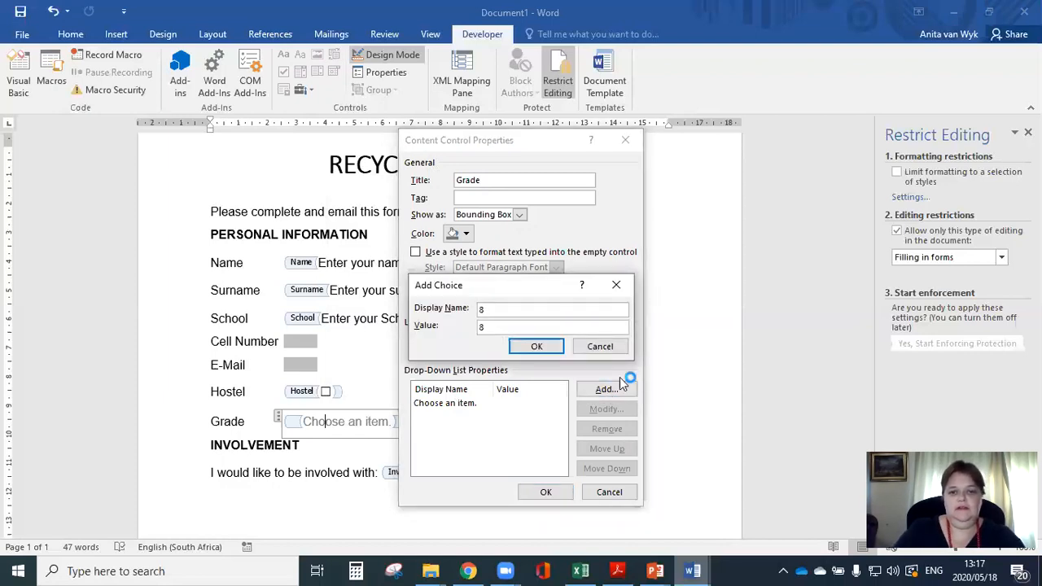
left_click(536, 347)
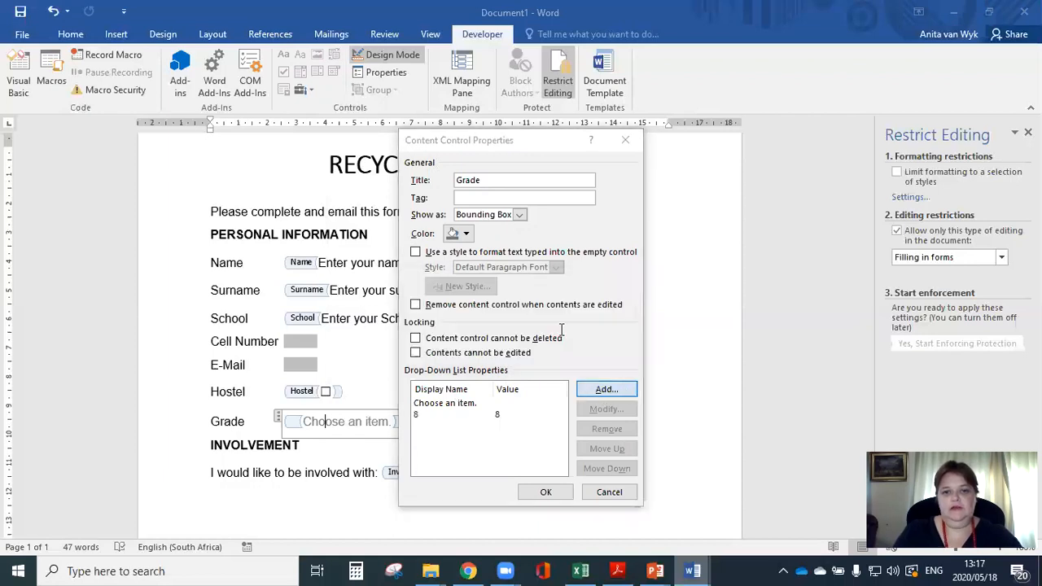
key("Return")
type("9")
left_click(537, 347)
key("Return")
type("10")
left_click(534, 348)
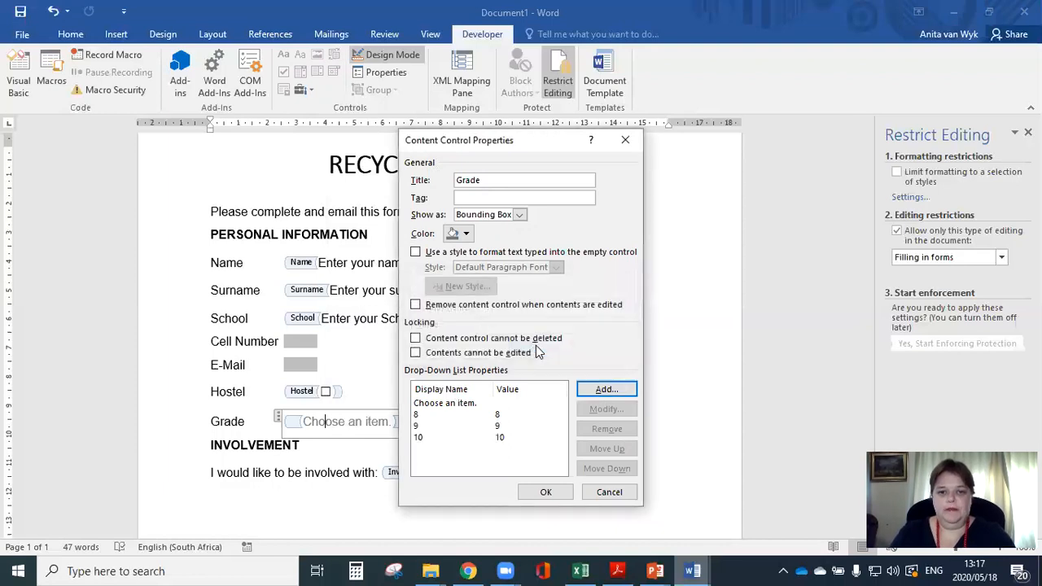
left_click(585, 389)
type("11")
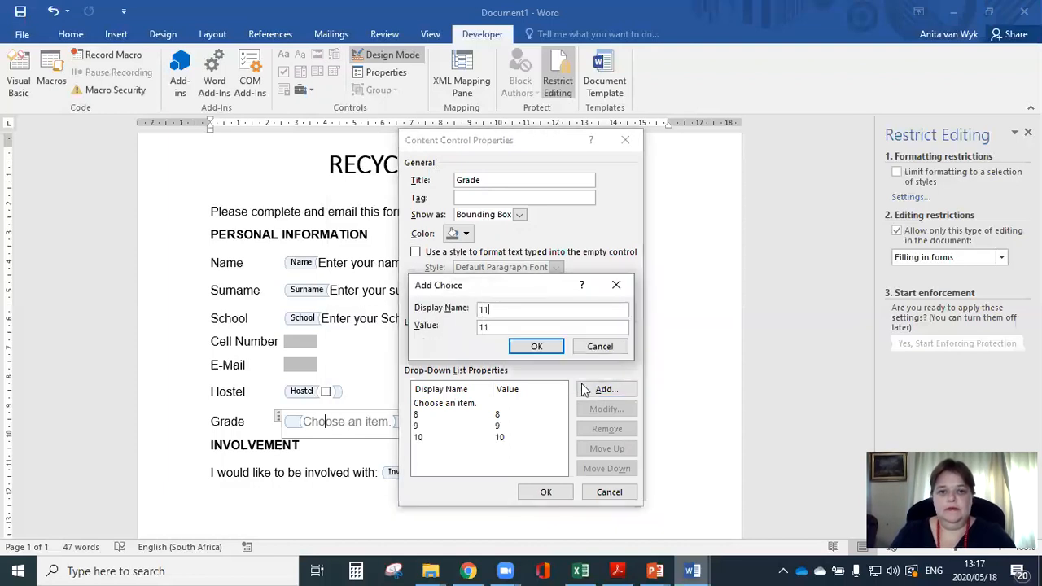
left_click(539, 348)
left_click(588, 391)
type("12")
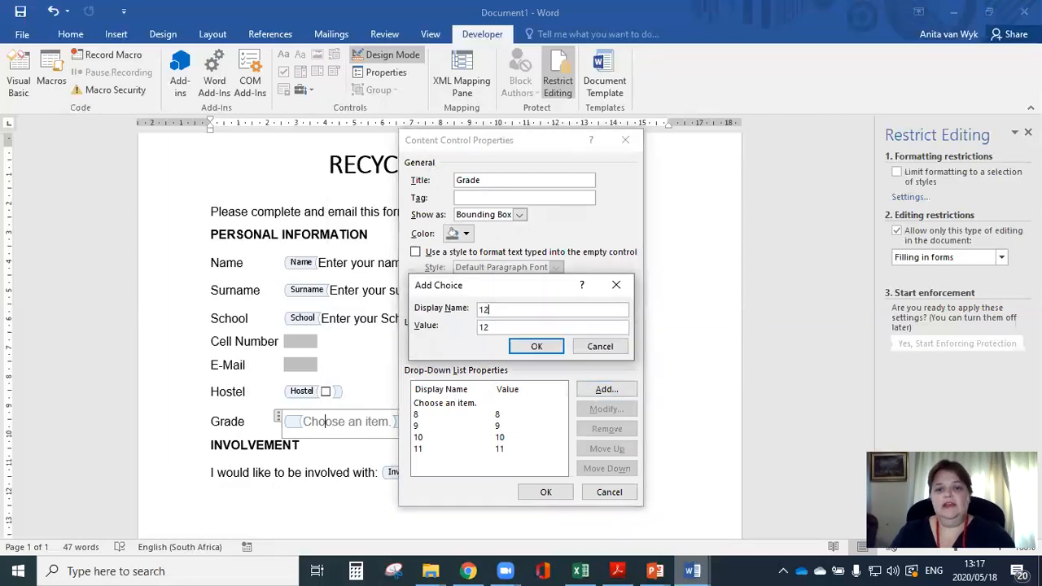
left_click(536, 346)
Move choice 12 up to just above 8 in the Grade list and back down to the end.
left_click(499, 426)
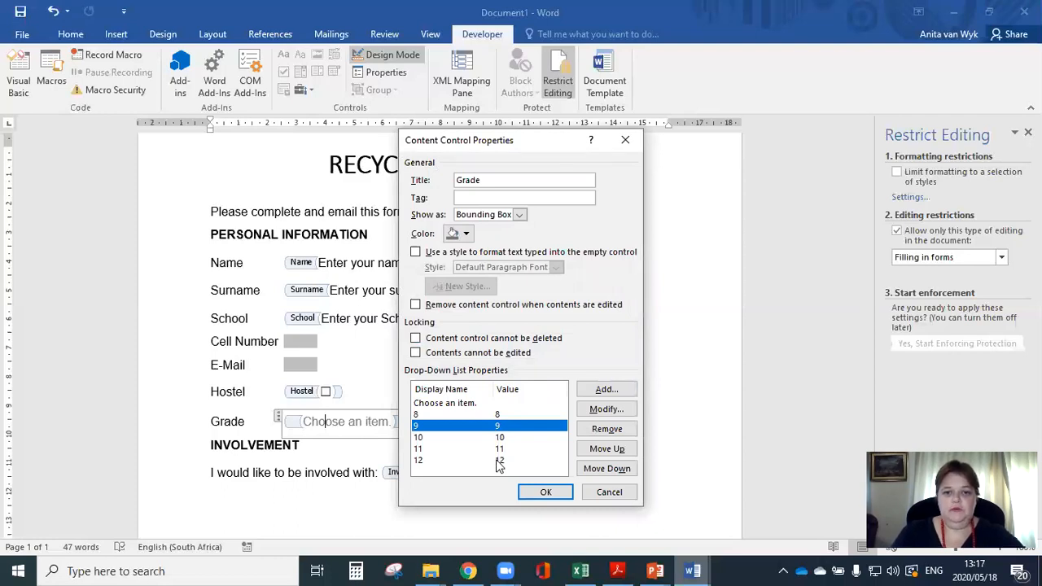
left_click(499, 461)
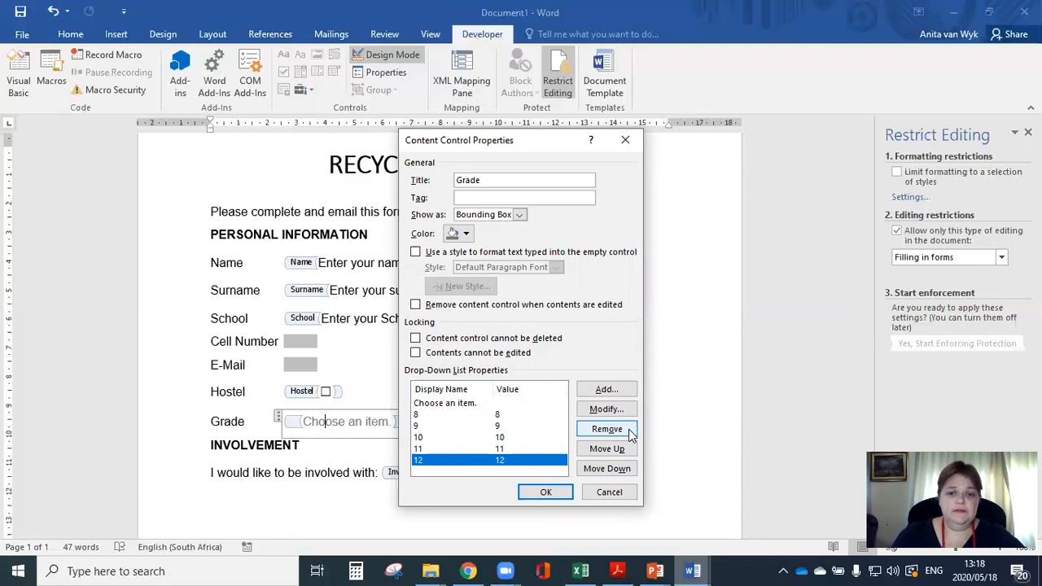
left_click(615, 450)
left_click(615, 450)
left_click(614, 450)
left_click(615, 451)
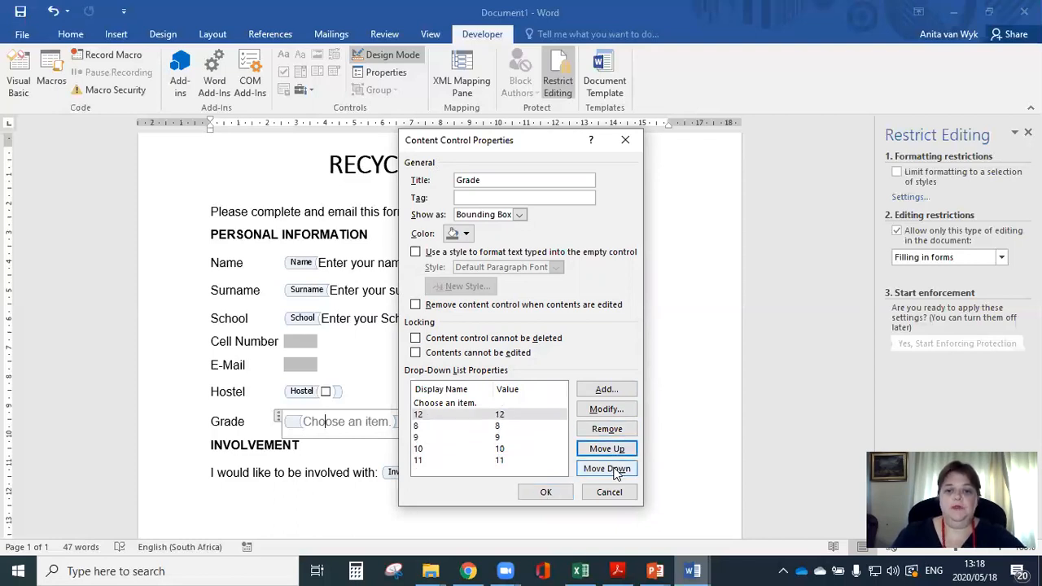
left_click(615, 469)
left_click(614, 470)
left_click(615, 470)
left_click(615, 470)
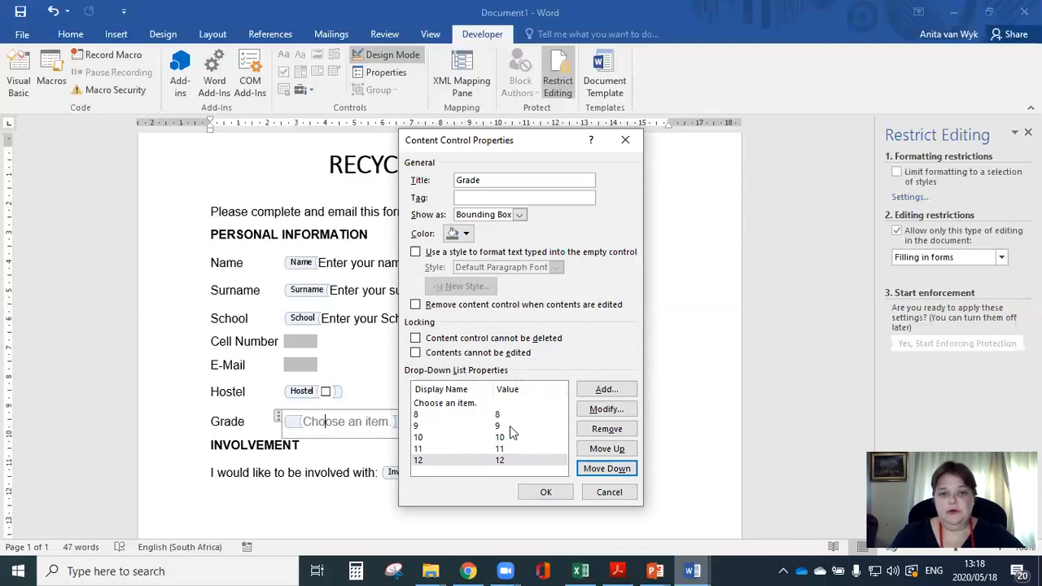
Apply the Grade drop-down list properties and place the cursor after the control.
left_click(545, 493)
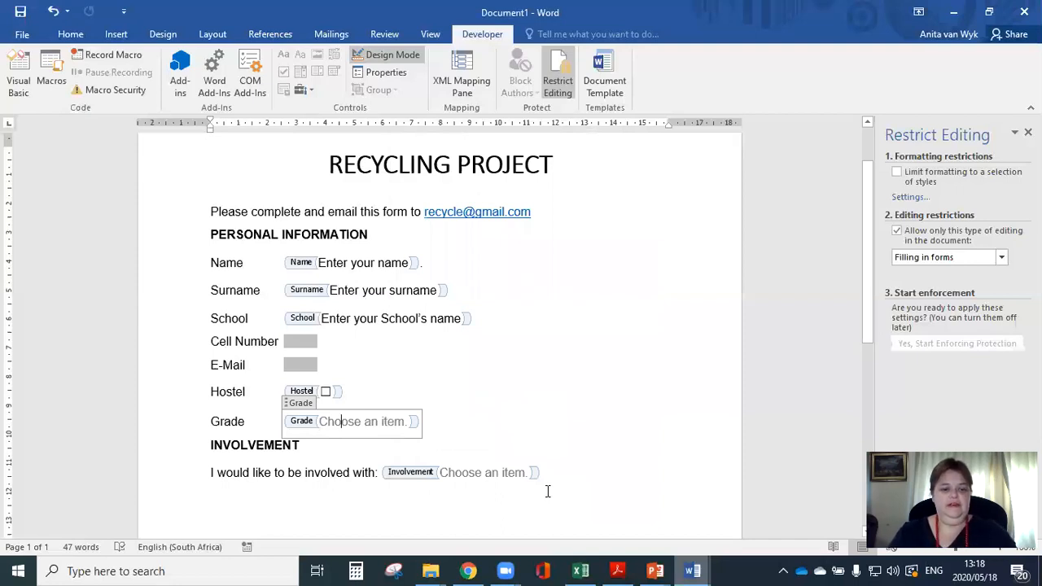
left_click(537, 431)
Switch to the presentation to view the Legacy Tools slide, and return to the Word form.
key("alt+Tab")
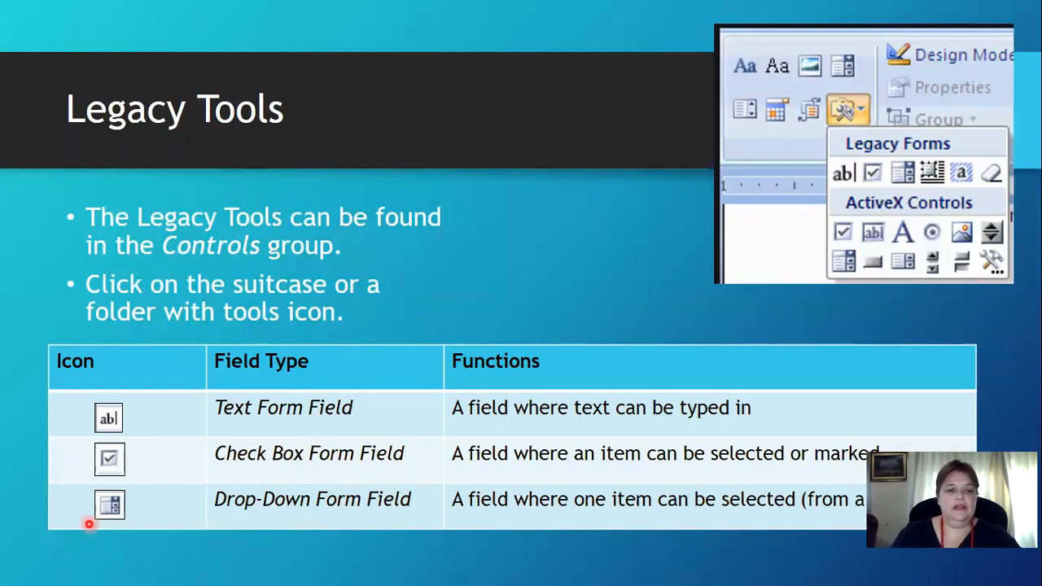
left_click(43, 570)
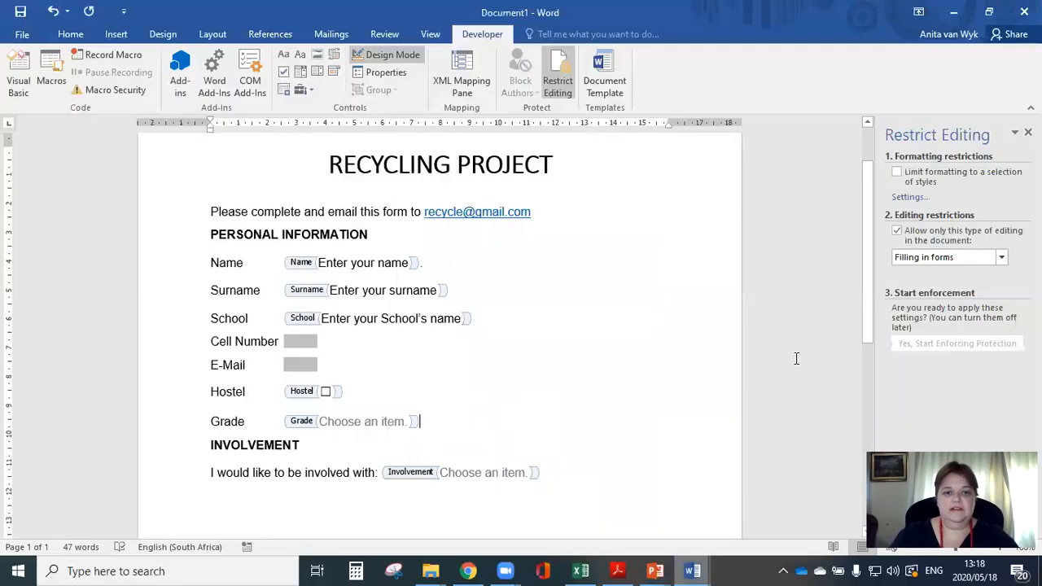
Review the list choices in the Involvement drop-down's properties and close them without changes.
left_click(467, 478)
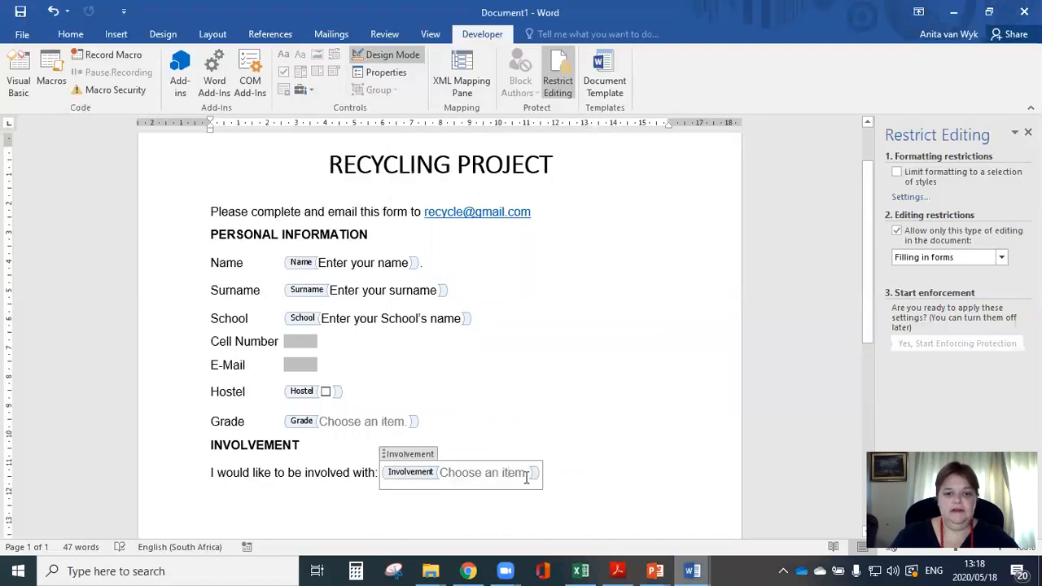
left_click(388, 73)
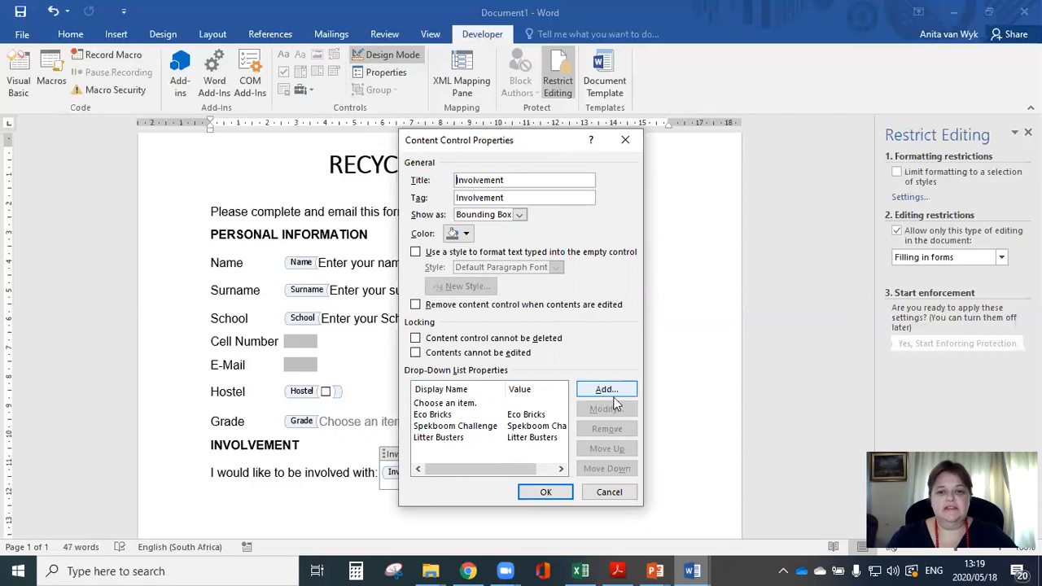
left_click(546, 492)
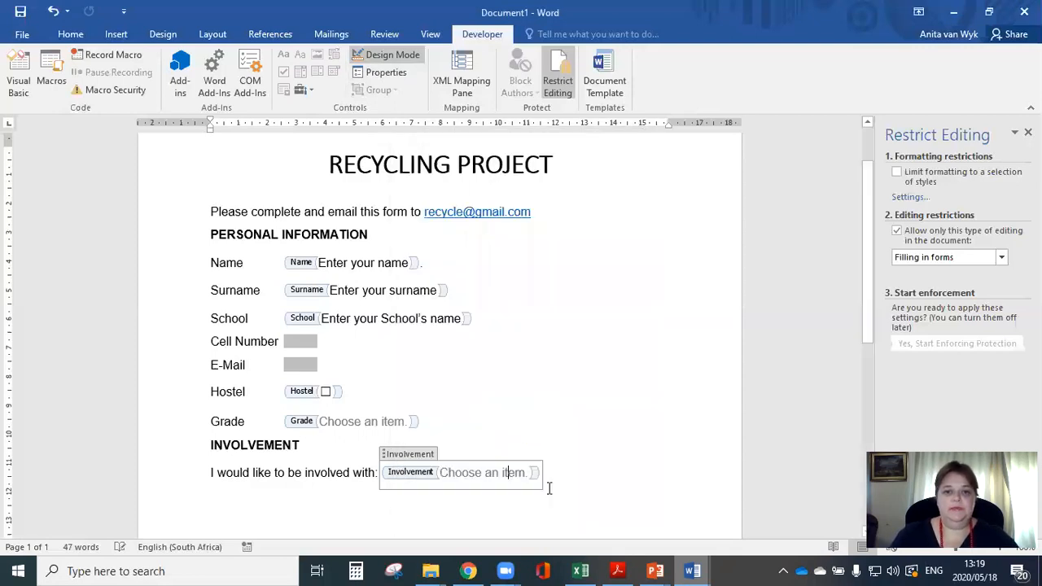
Switch to the presentation to read the drop-down field and Text Form Field Options slides, and return to the Word form.
key("alt+Tab")
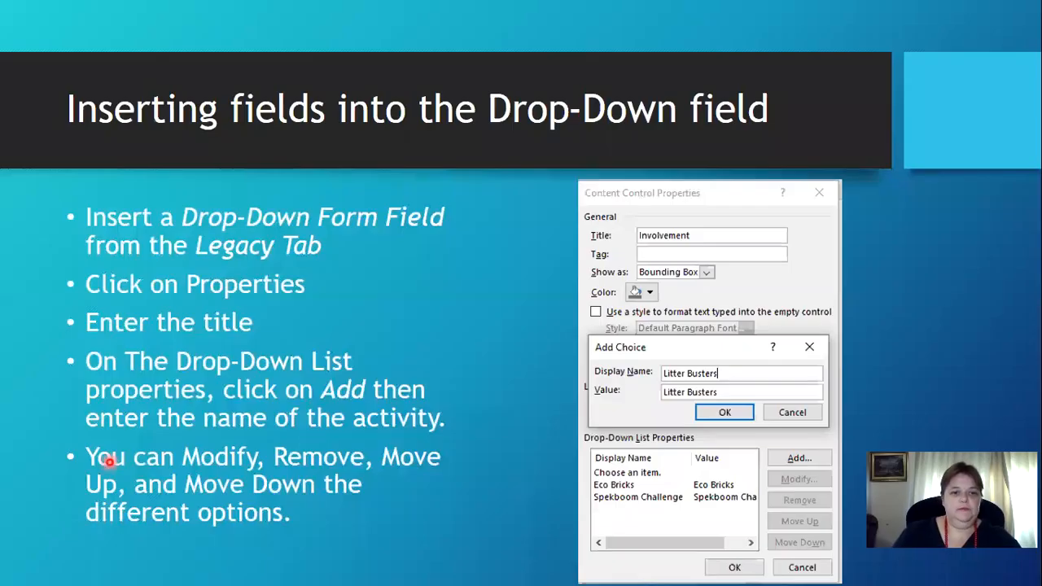
left_click(41, 570)
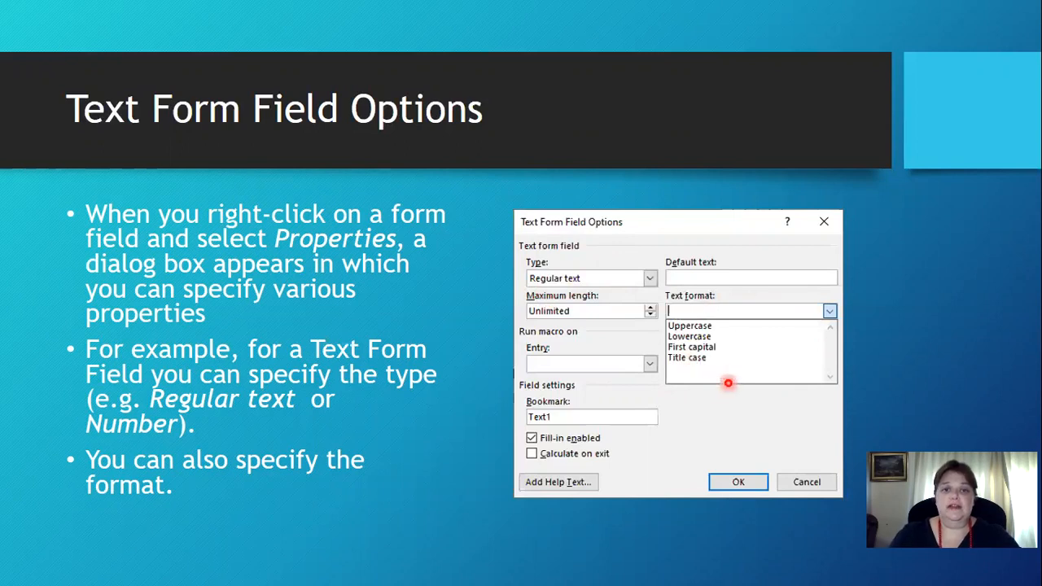
key("alt+Tab")
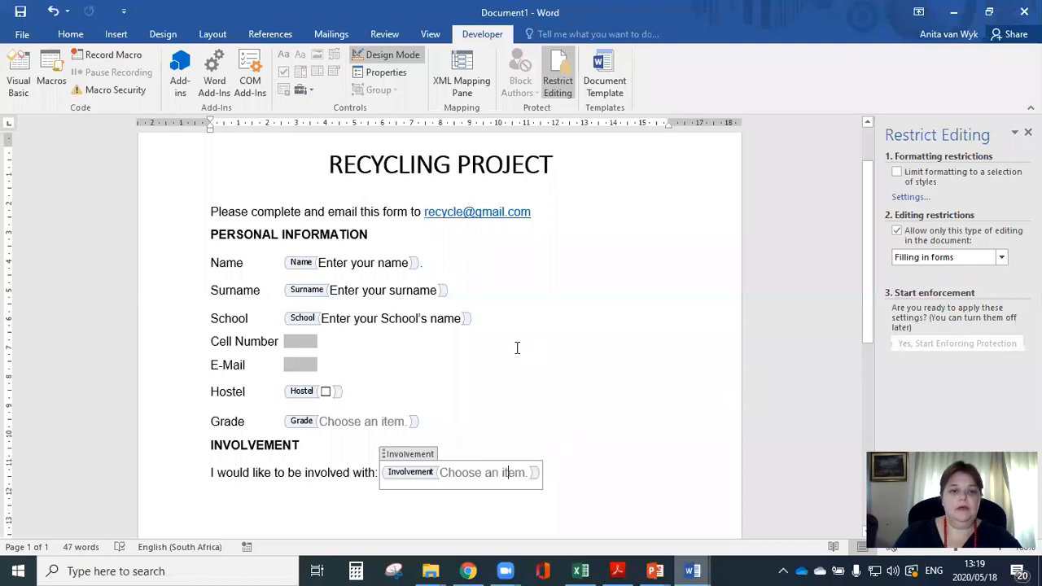
Delete the text form field on the Cell Number line and insert a new legacy text form field there.
left_click(288, 341)
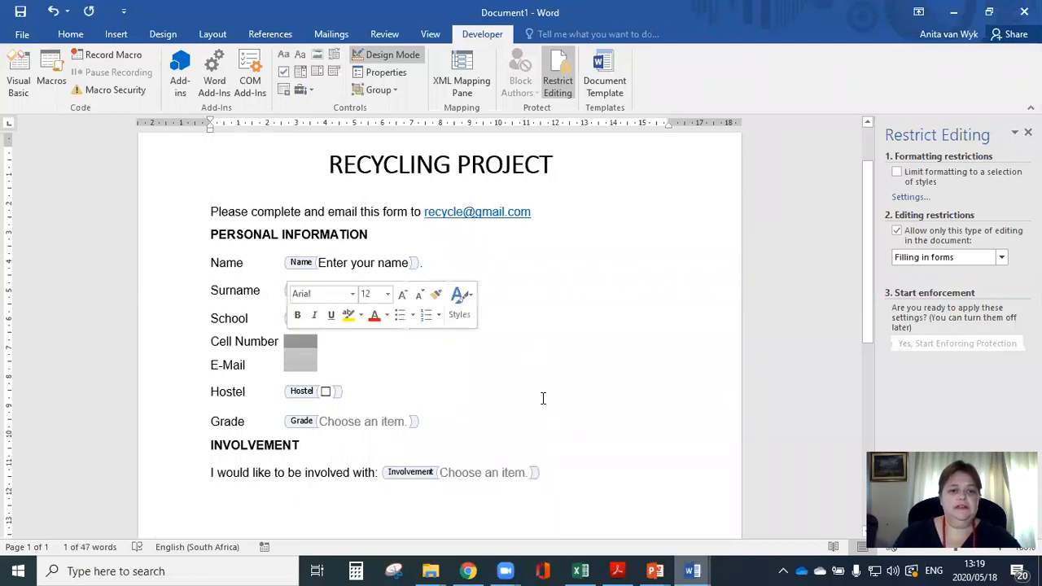
left_click(363, 345)
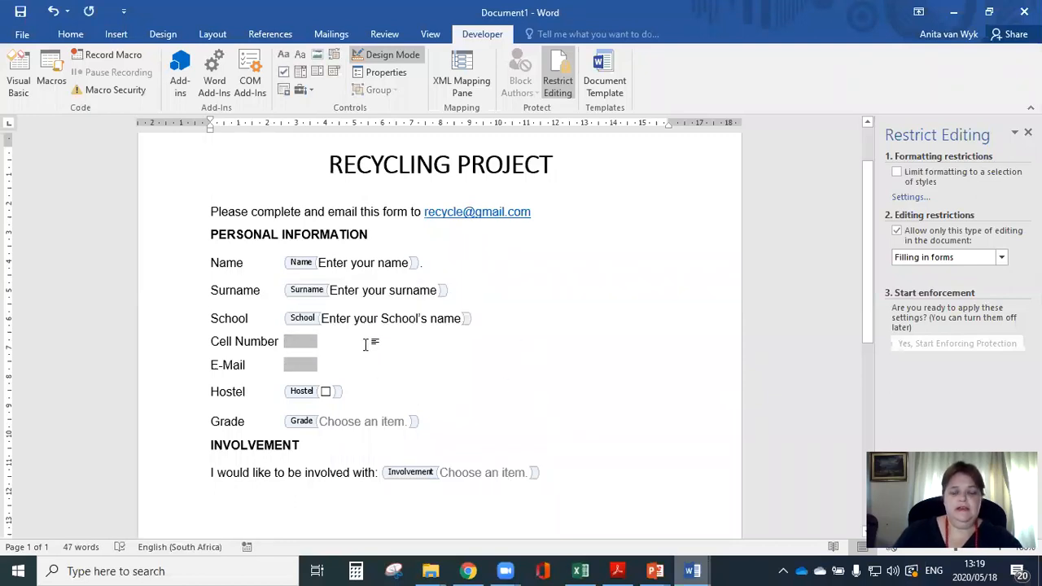
key("BackSpace")
key("BackSpace")
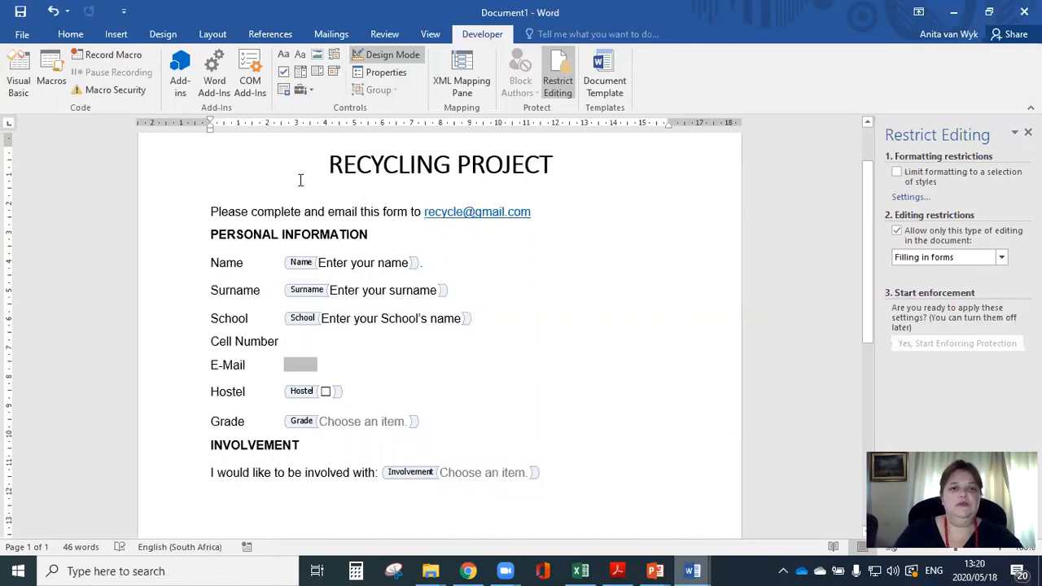
left_click(307, 87)
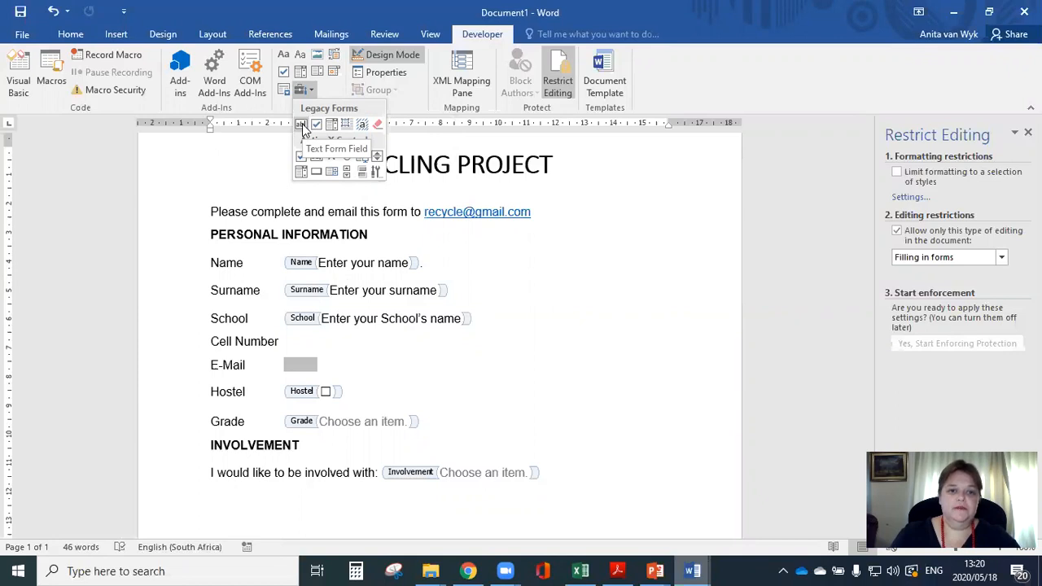
left_click(302, 126)
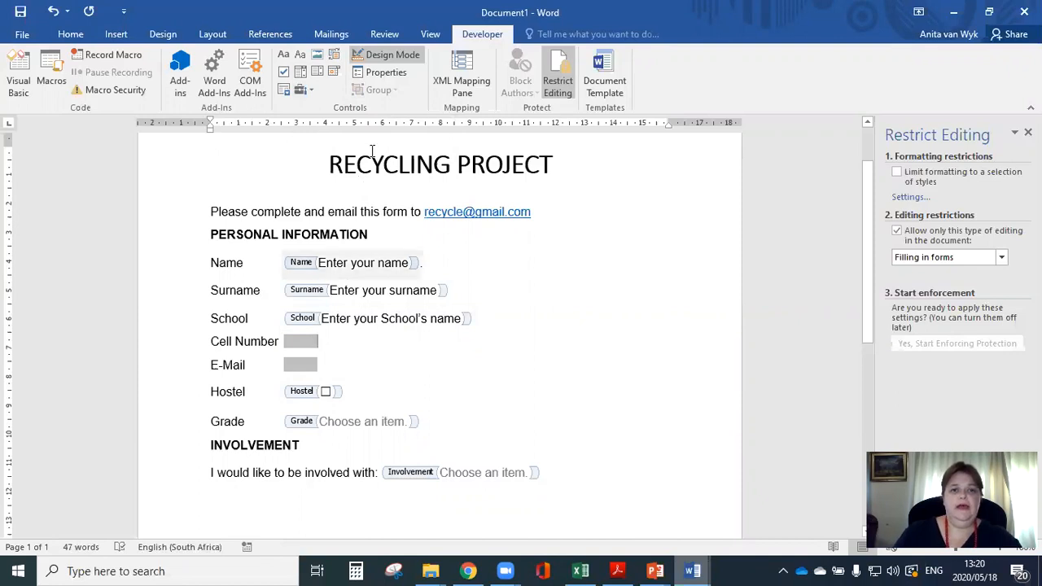
Open the Cell Number field's properties, set its type to Number, and review the number formats without choosing one.
left_click(387, 75)
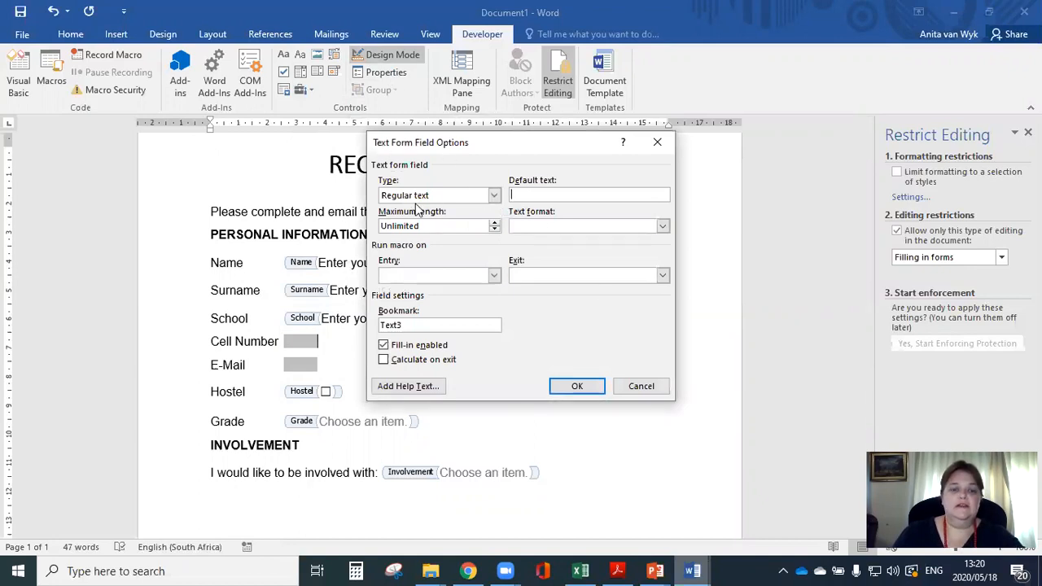
left_click(494, 196)
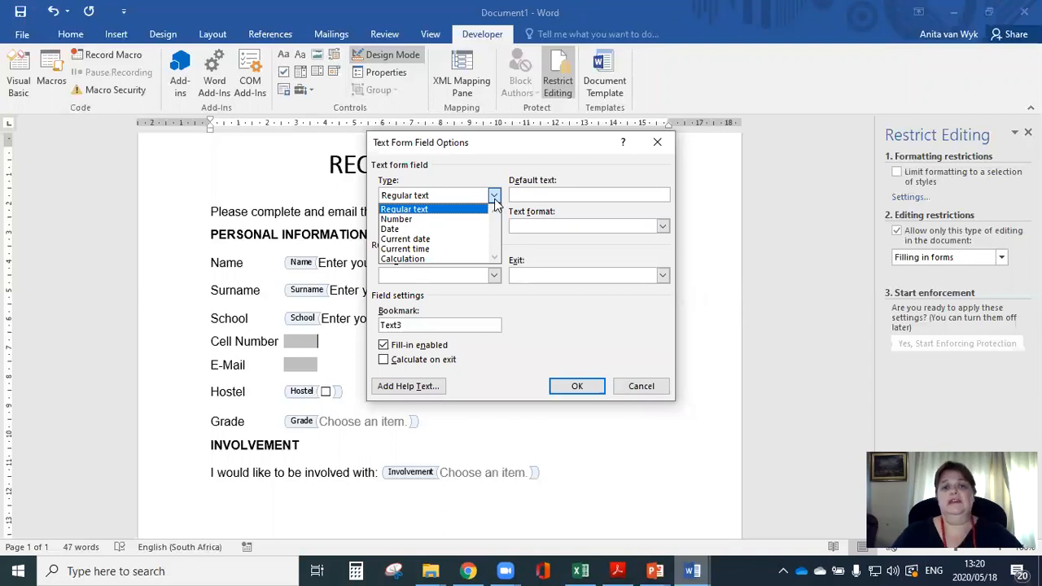
left_click(459, 220)
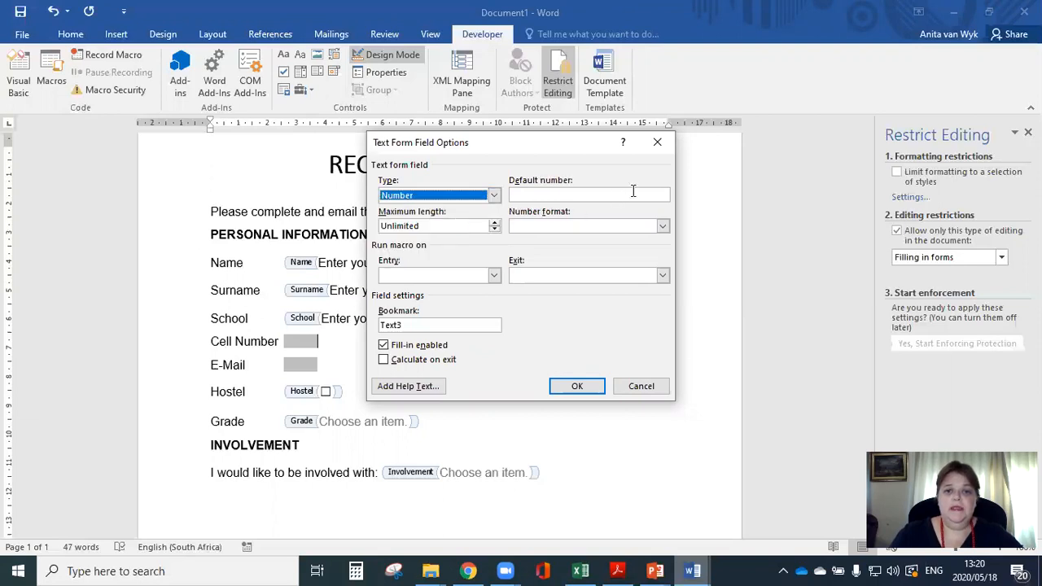
left_click(662, 227)
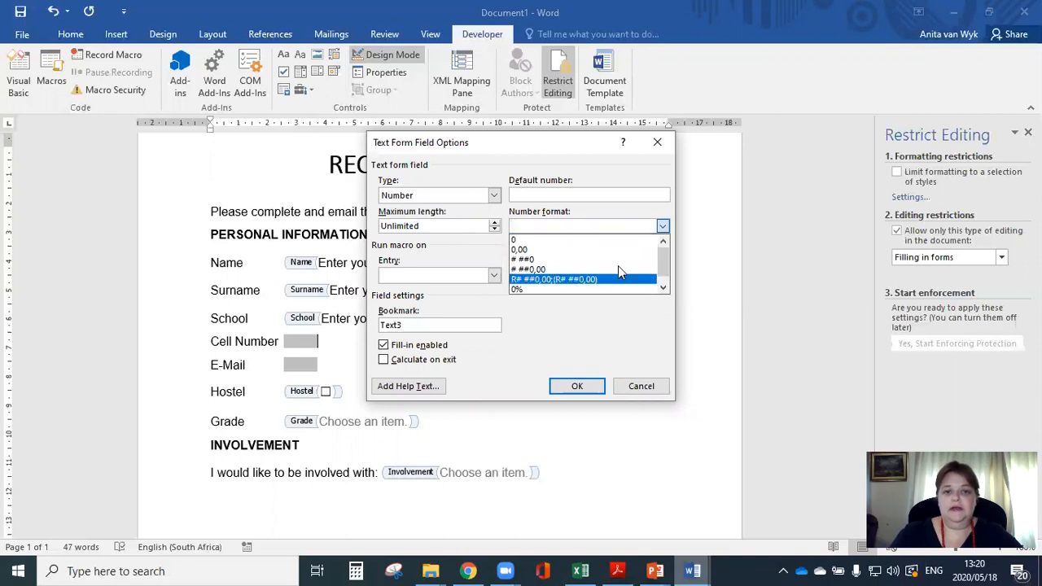
left_click(662, 228)
Set the maximum length of the Cell Number field to 13.
left_click(493, 228)
left_click(492, 222)
left_click(494, 231)
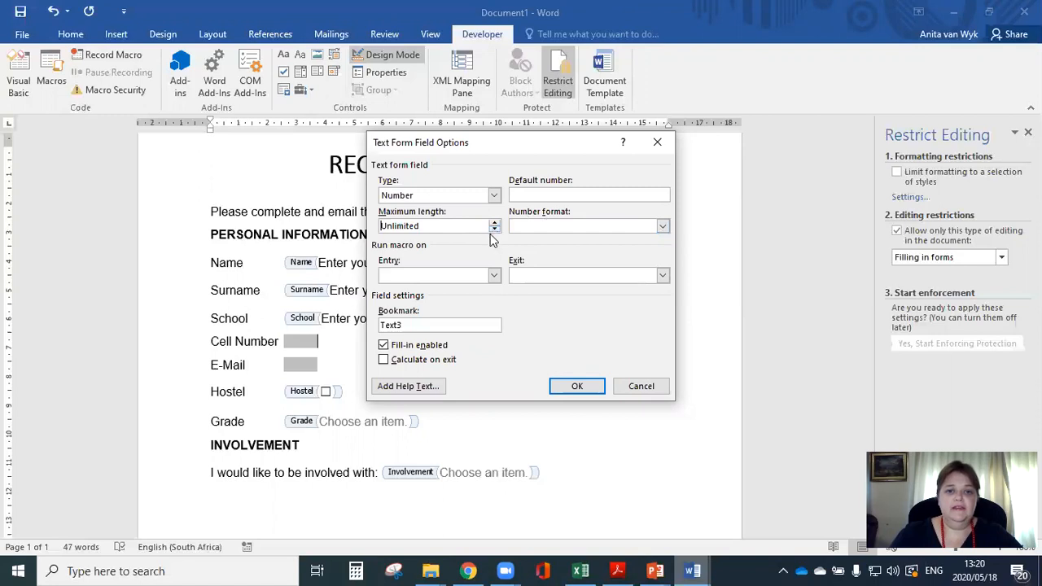
left_click(496, 223)
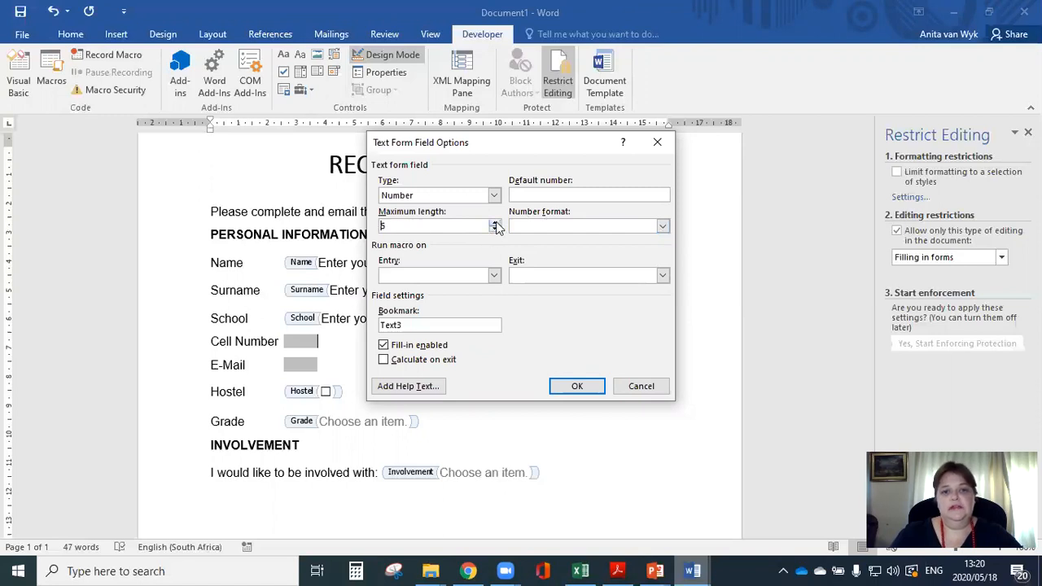
left_click(496, 224)
left_click(496, 223)
left_click(496, 223)
left_click(496, 223)
left_click(496, 223)
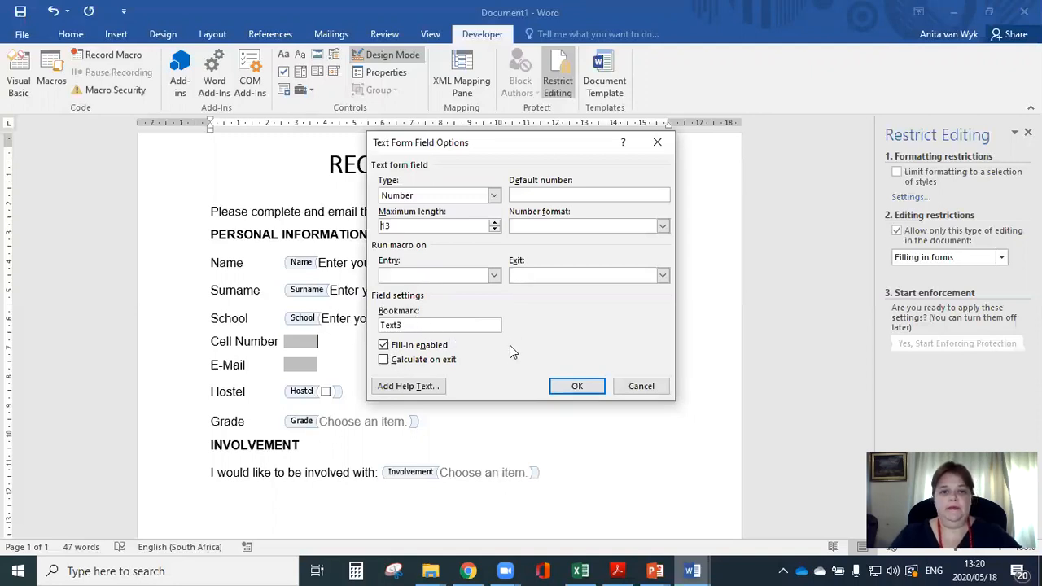
Add the custom status bar help text "Please enter your cellphone number" to the Cell Number field and apply its options.
left_click(403, 387)
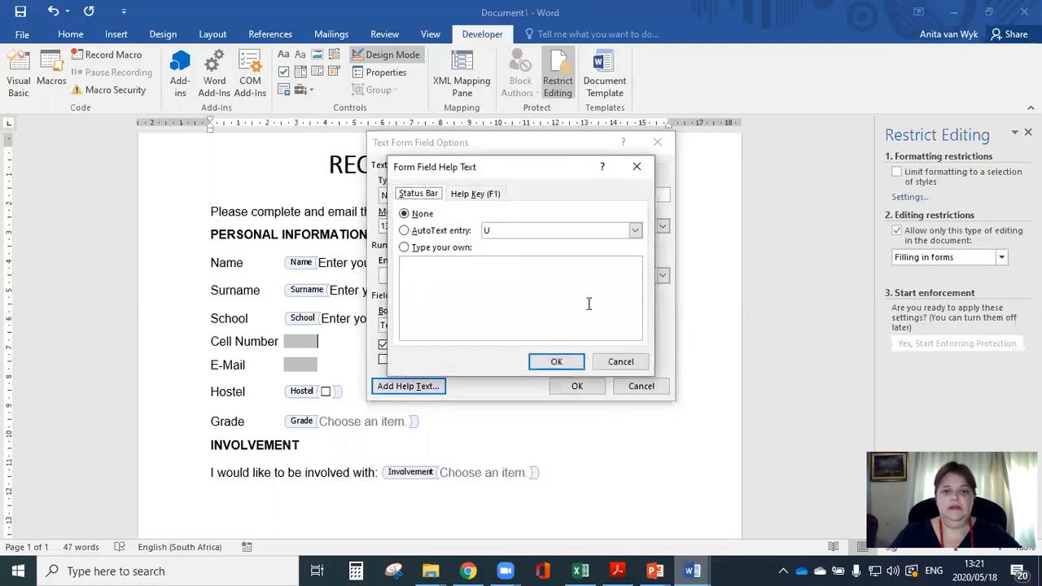
left_click(441, 266)
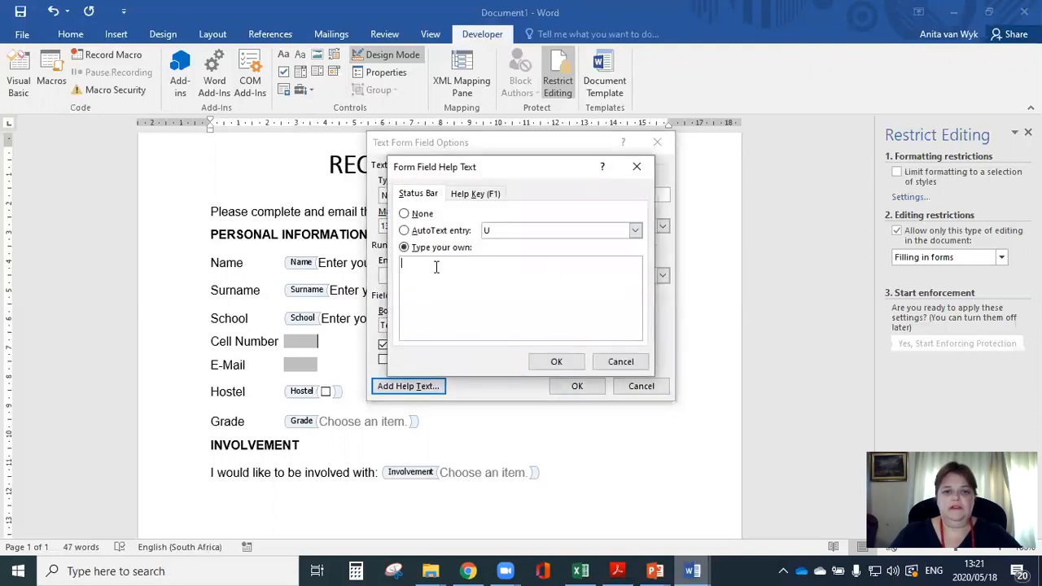
type("Pleas")
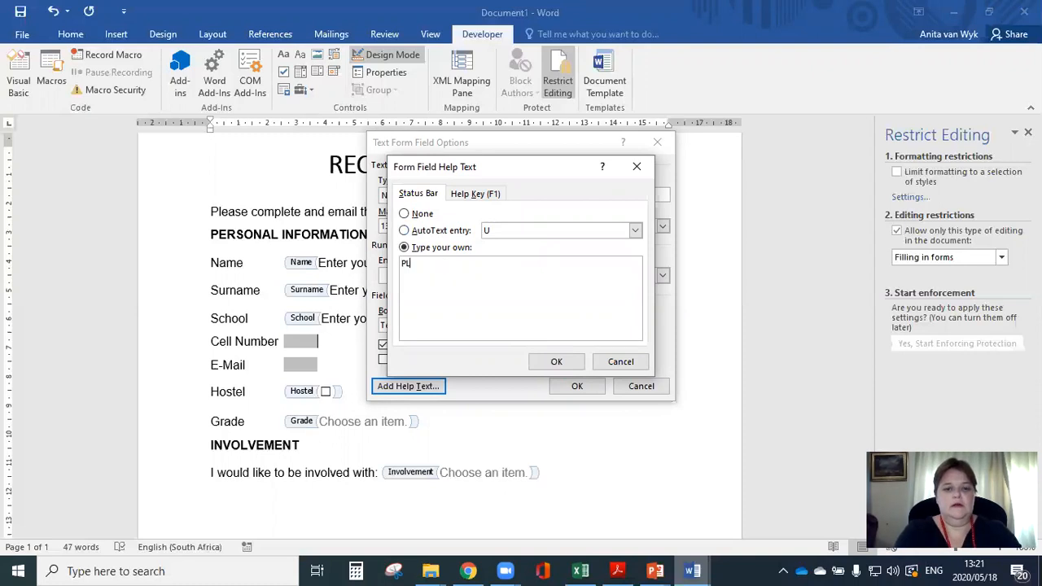
type("e")
key("BackSpace")
key("BackSpace")
key("BackSpace")
key("BackSpace")
key("BackSpace")
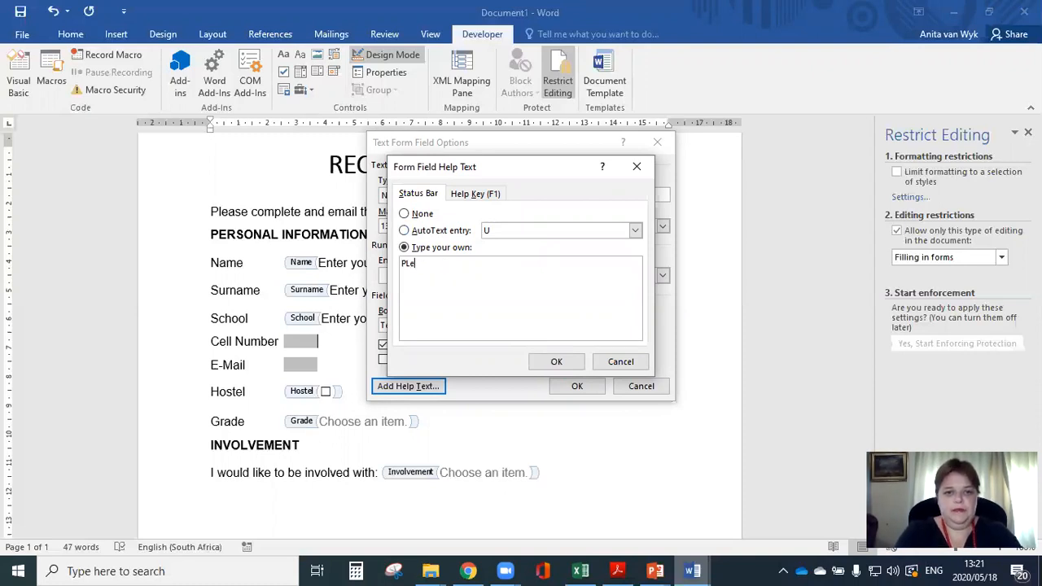
type("lease enter")
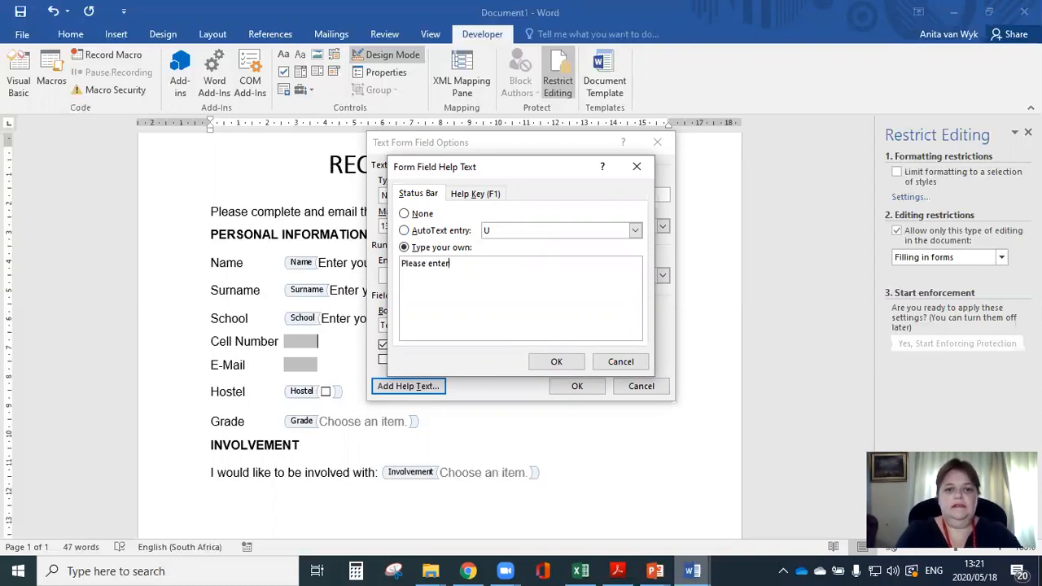
type(" your ce")
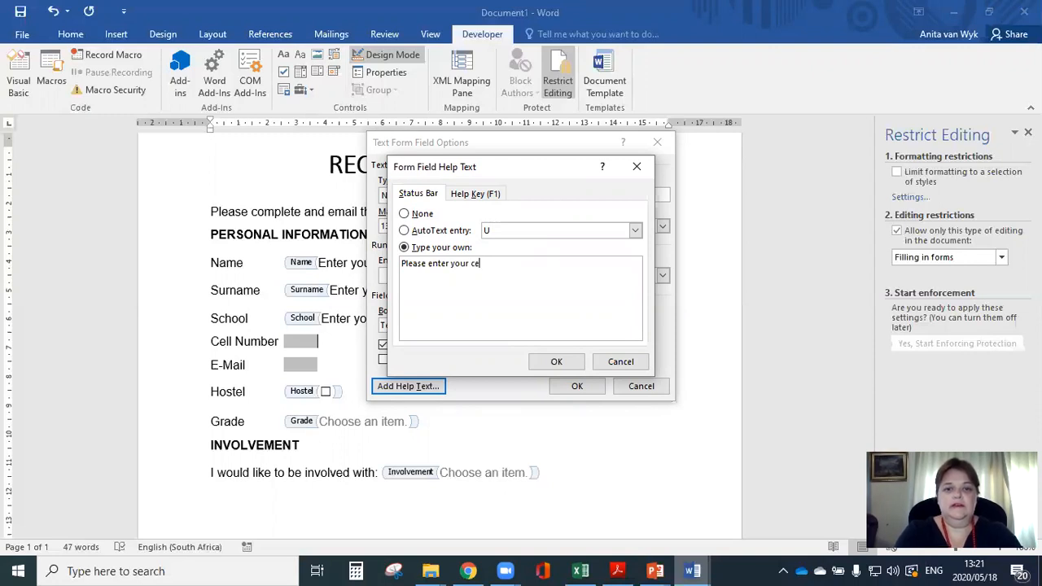
type("llphone number")
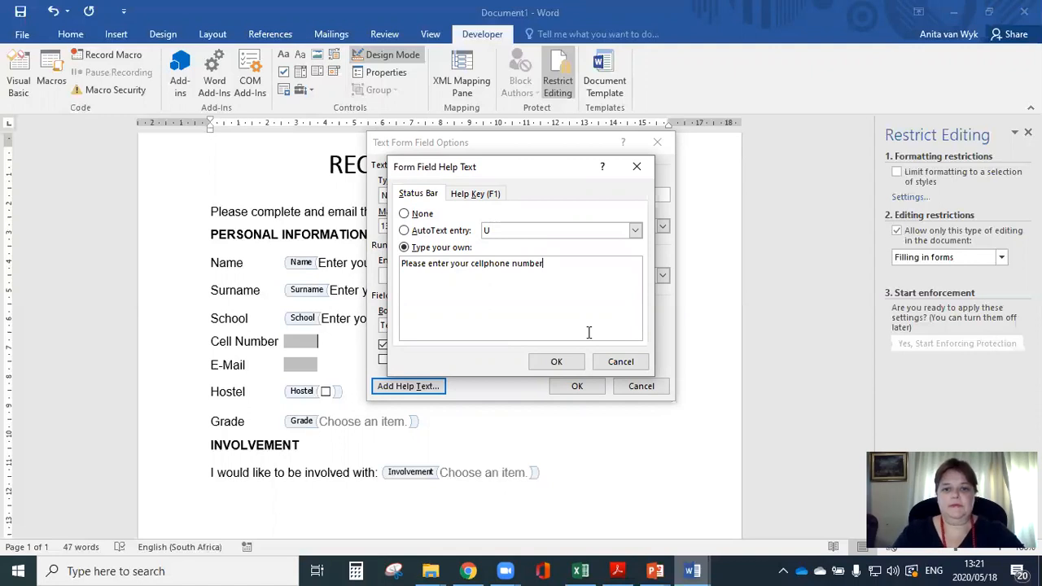
left_click(562, 364)
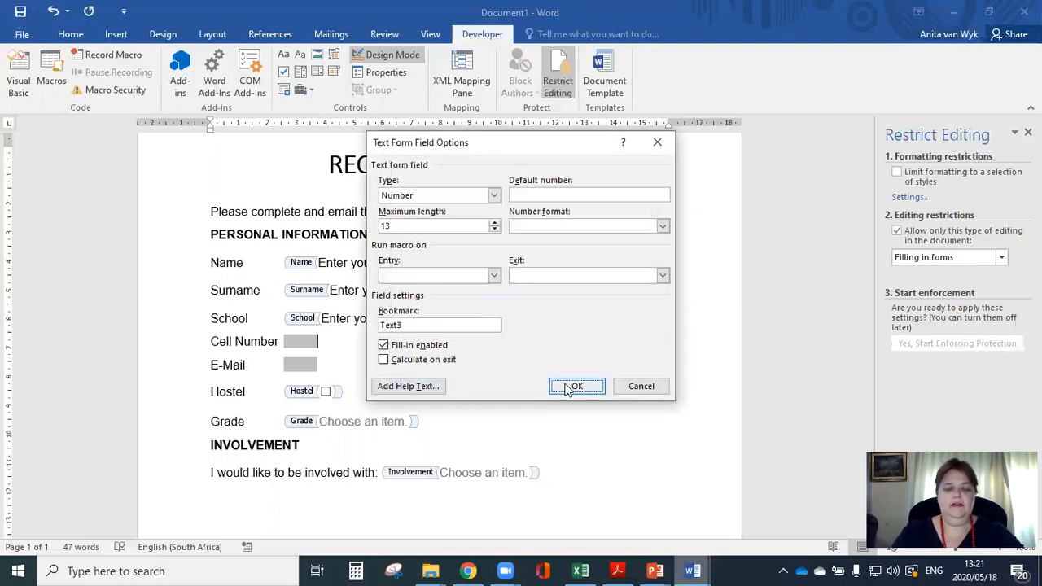
left_click(571, 383)
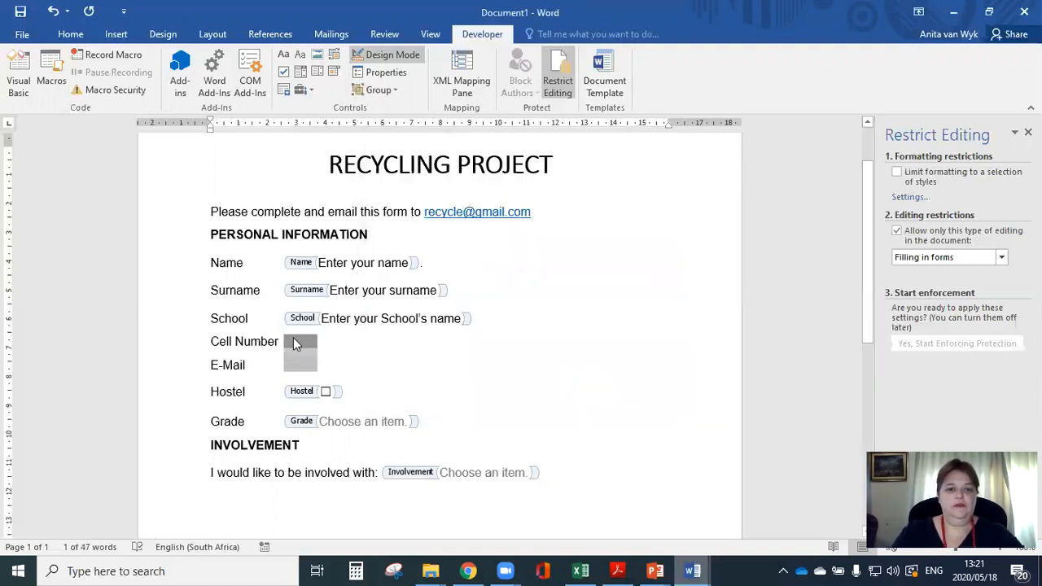
Switch to the presentation and advance to the slide on protecting the document.
left_click(382, 358)
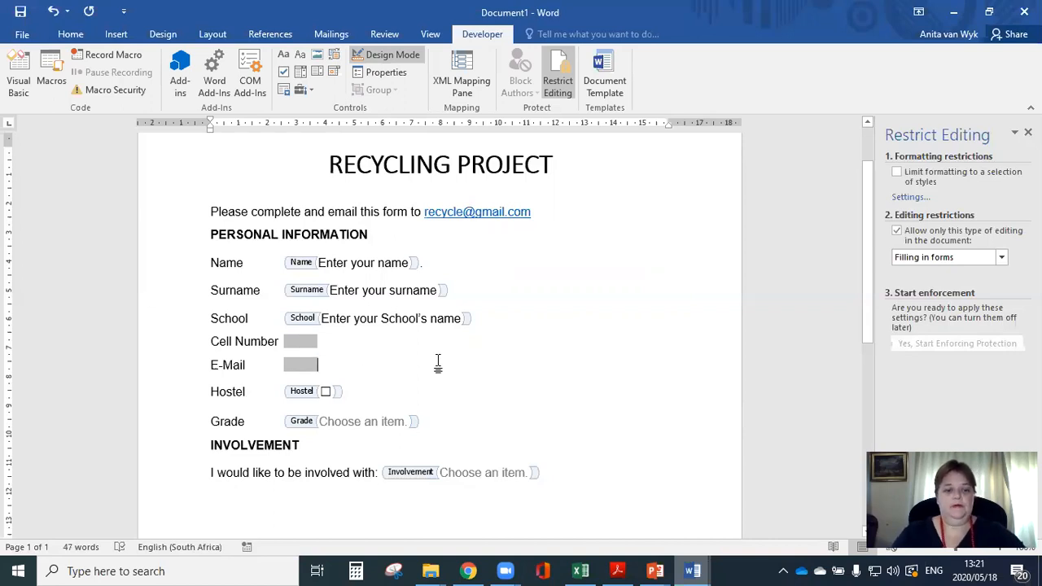
key("alt+Tab")
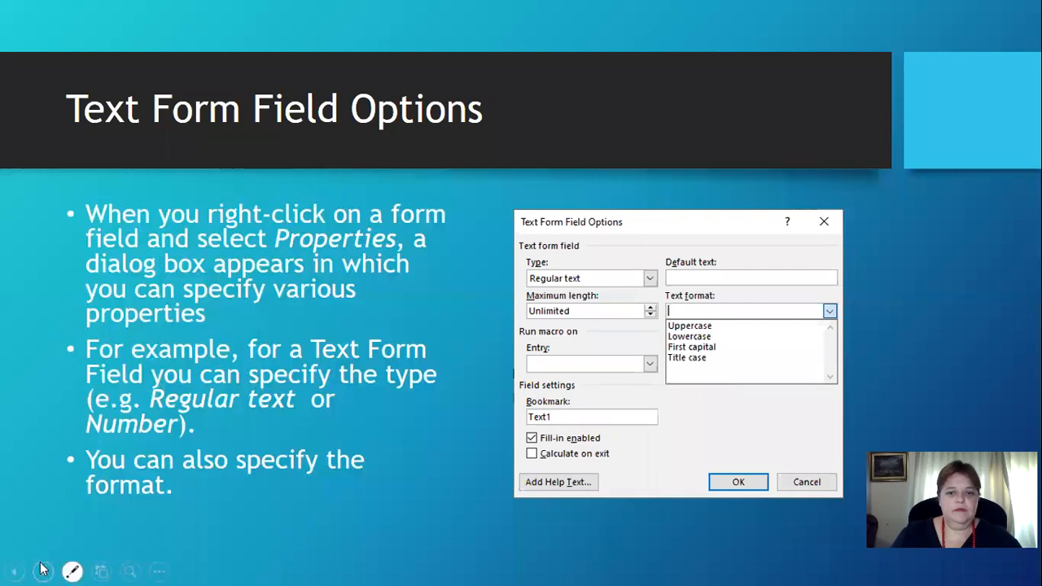
left_click(42, 571)
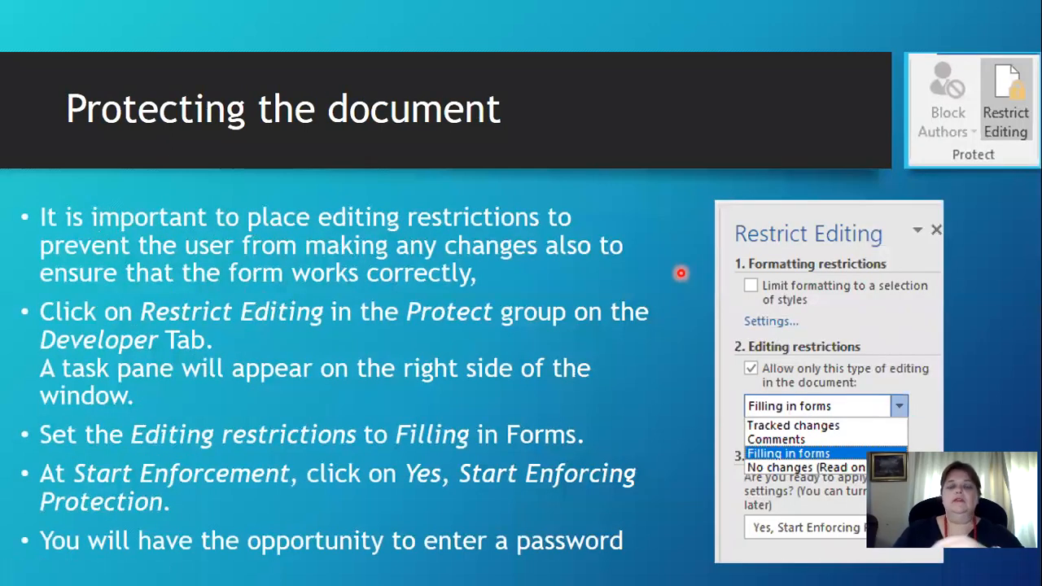